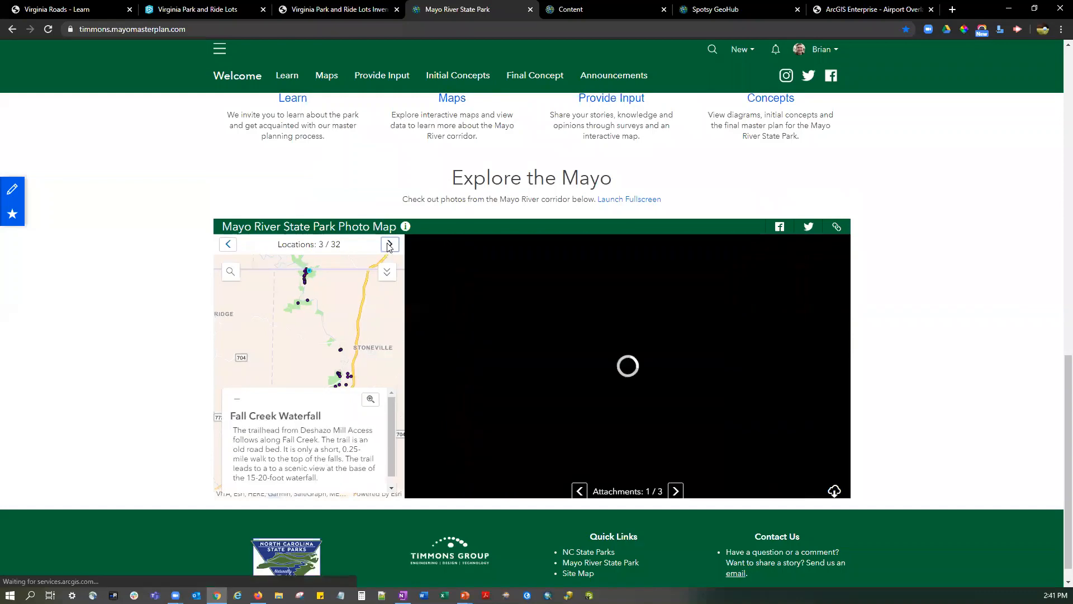
# Browse the remaining photos attached to the Fall Creek Waterfall location in the photo map.
pyautogui.click(675, 491)
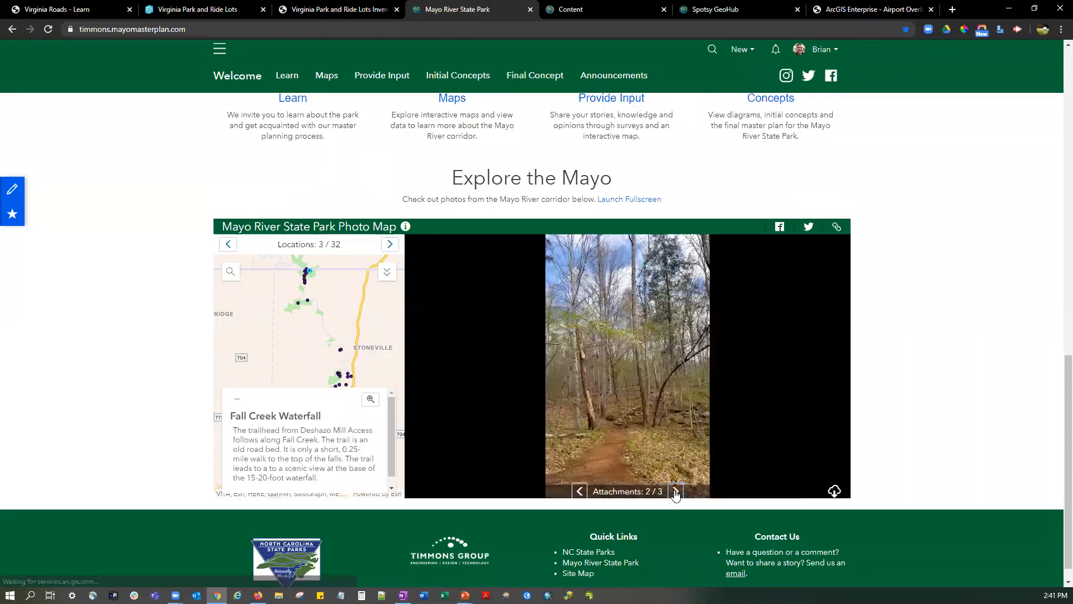
pyautogui.click(675, 491)
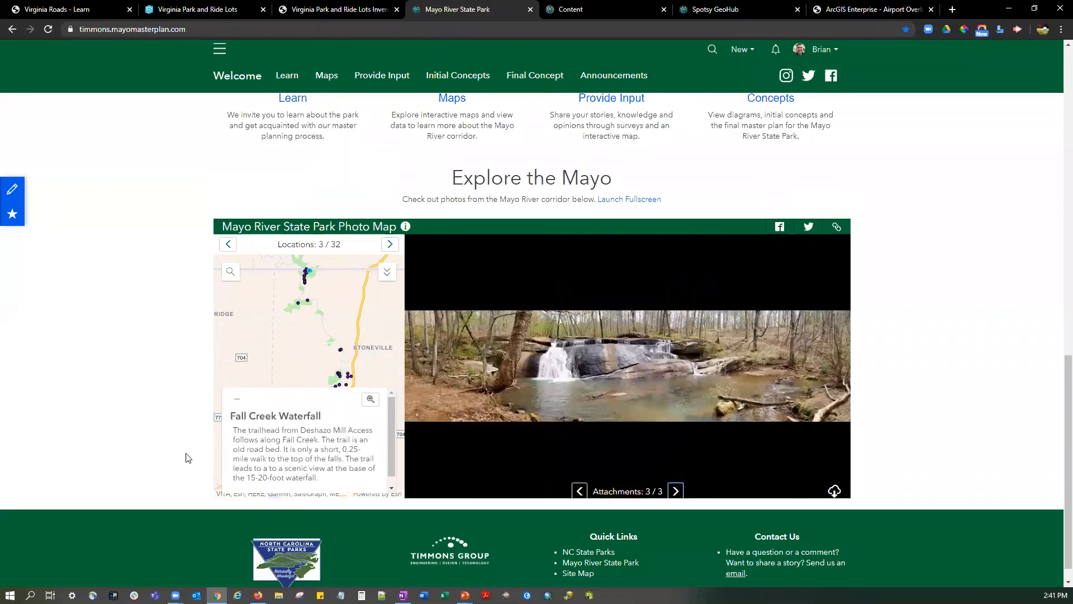
# Open the Mayo River State Park site for editing, view the Welcome text block's HTML code, and return to the formatted text.
pyautogui.scroll(12, 192, 455)
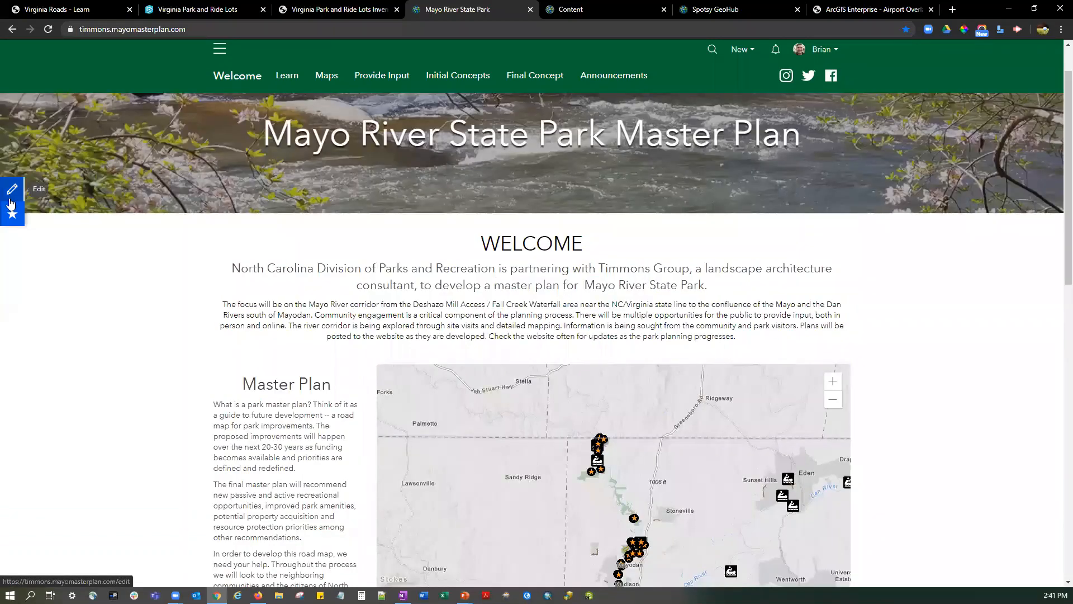
pyautogui.click(12, 199)
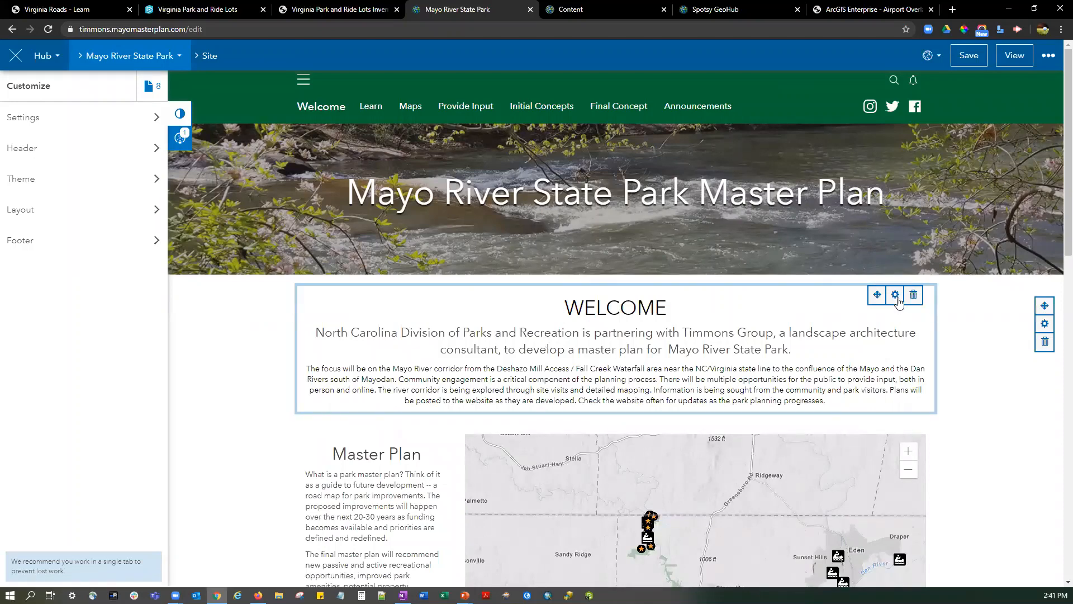
pyautogui.click(562, 308)
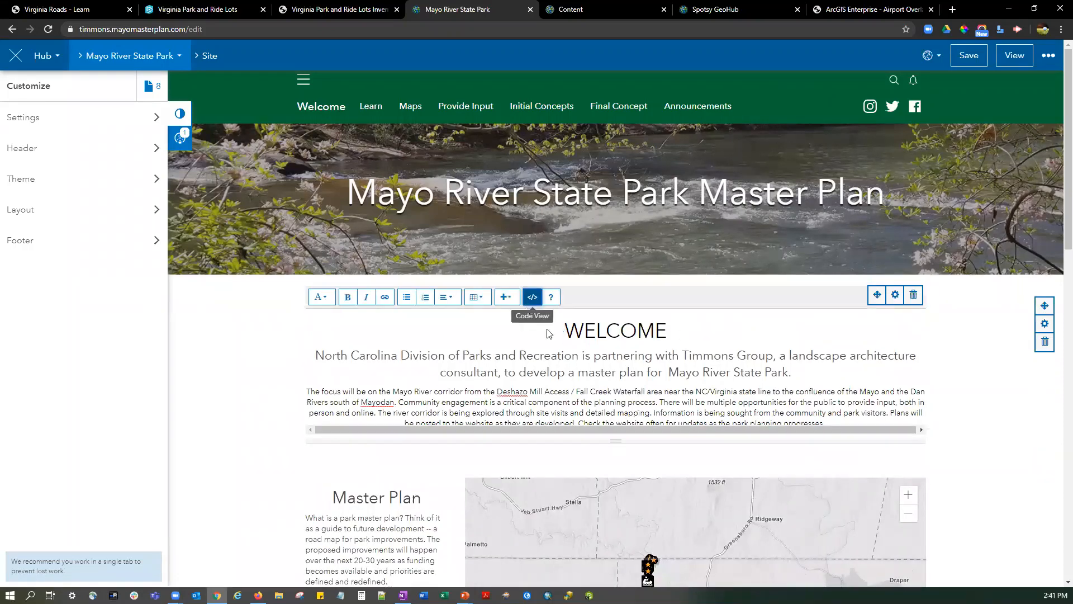
pyautogui.click(532, 296)
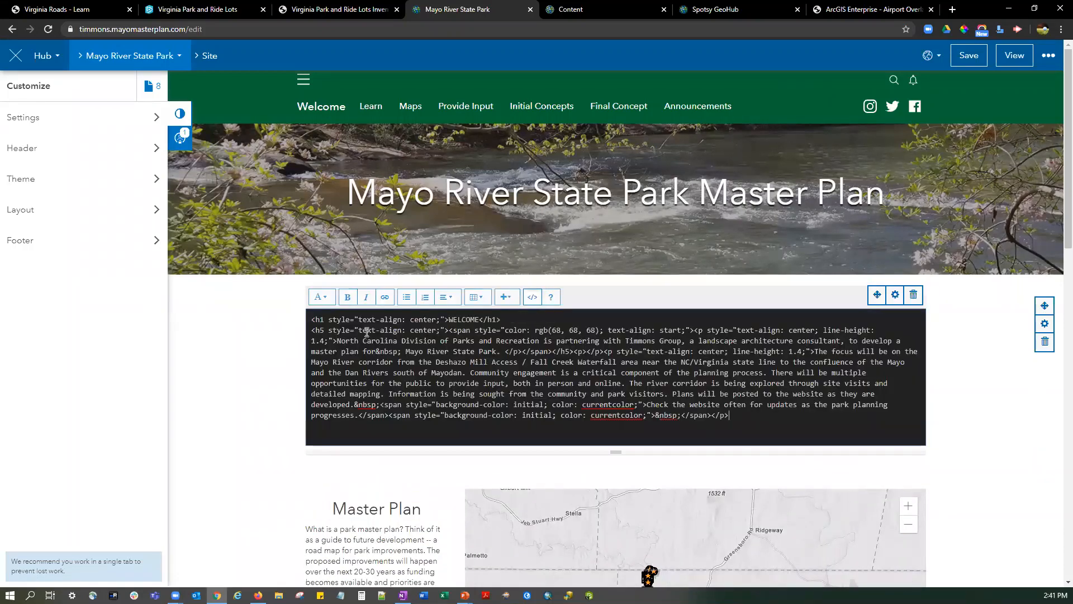
pyautogui.click(533, 300)
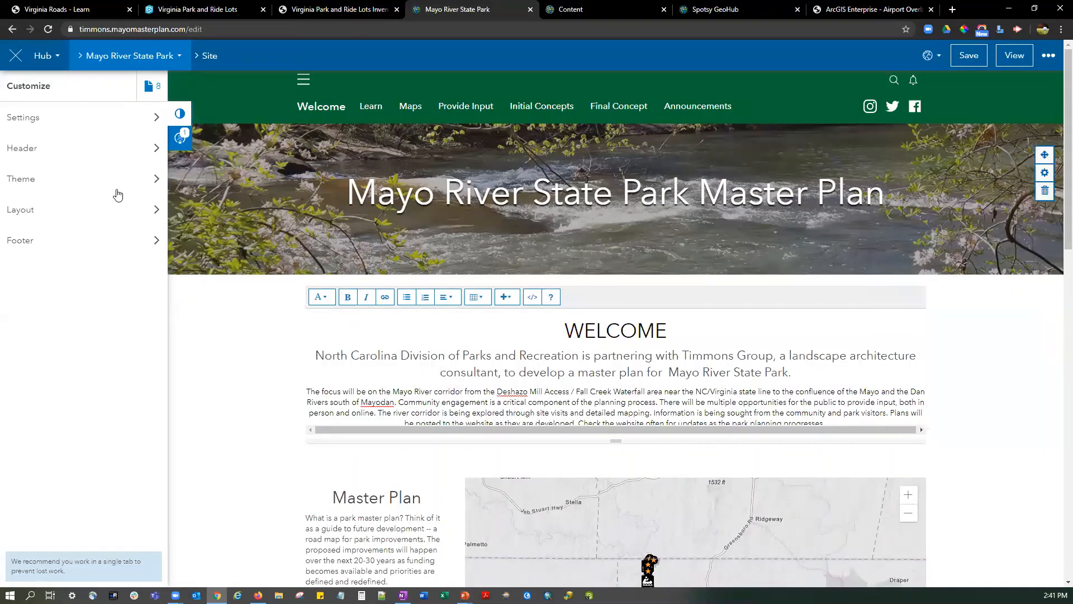
# Add an empty text block above the Welcome text and look at its available text styles.
pyautogui.click(54, 220)
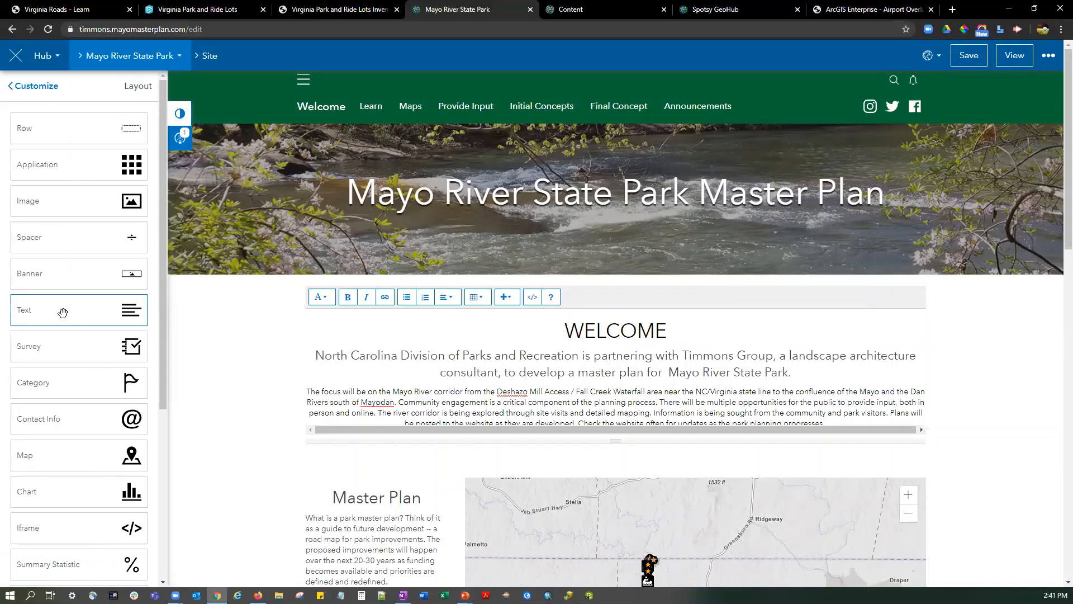
pyautogui.moveTo(66, 309); pyautogui.dragTo(606, 293)
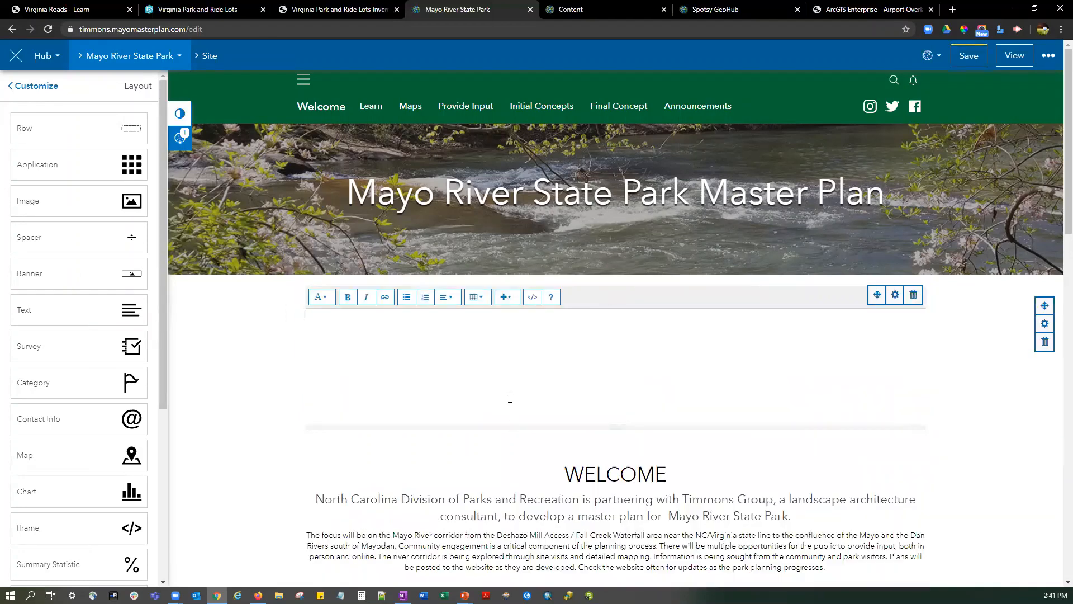
pyautogui.click(323, 296)
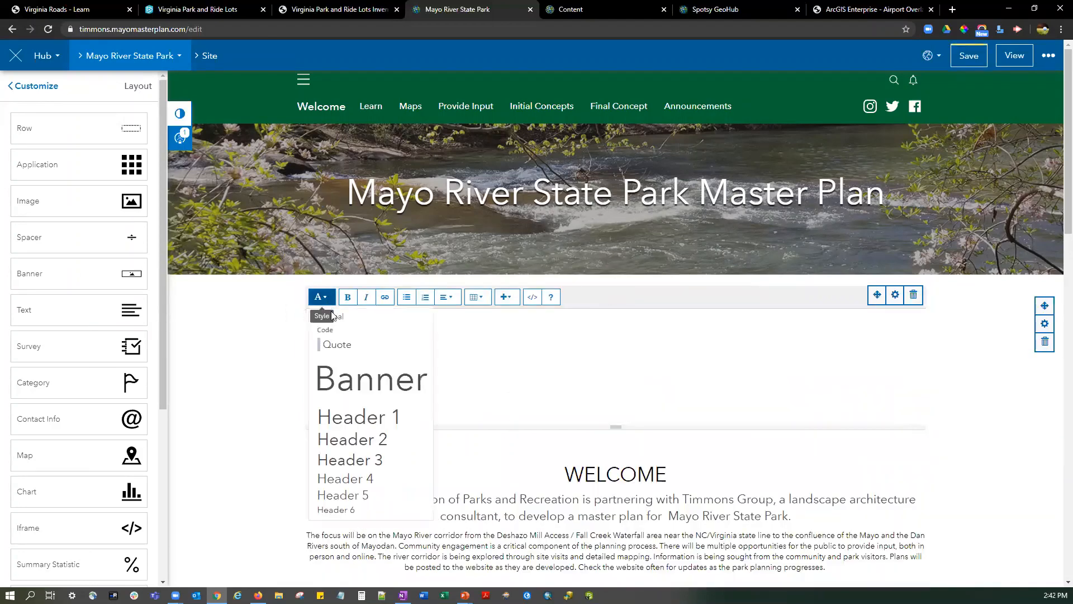
pyautogui.click(274, 420)
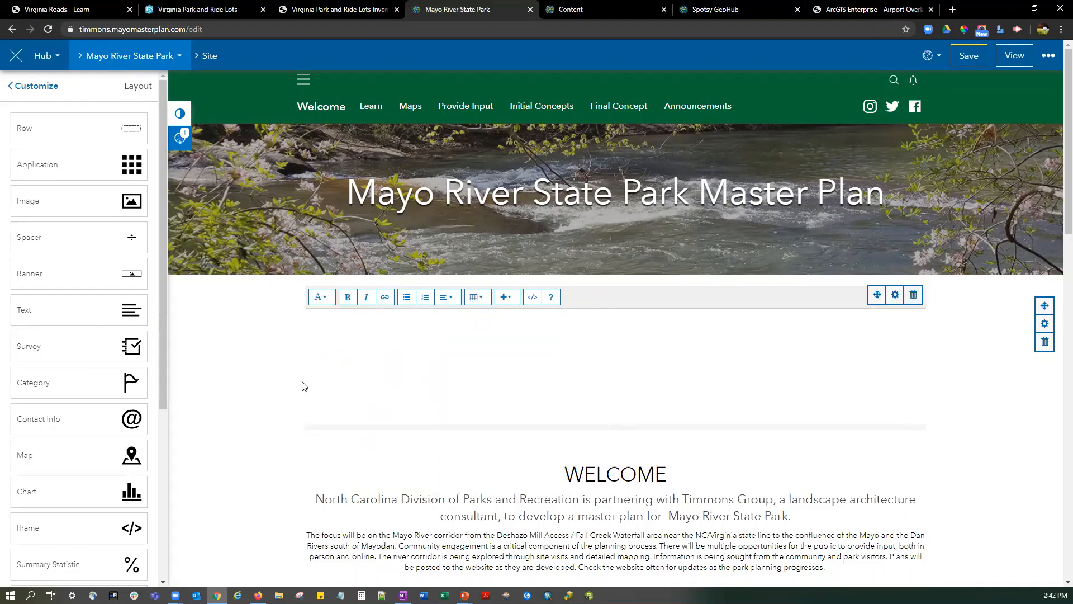
# Inspect the HTML source of the existing Welcome block, highlight its heading word, and leave the text editor.
pyautogui.moveTo(814, 460)
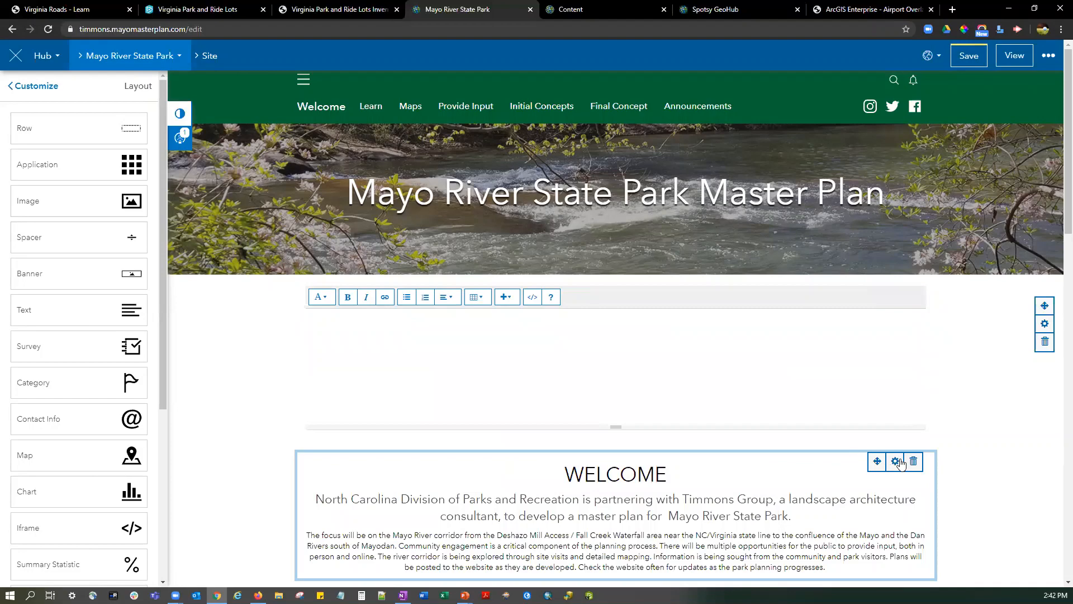
pyautogui.click(565, 474)
pyautogui.click(532, 363)
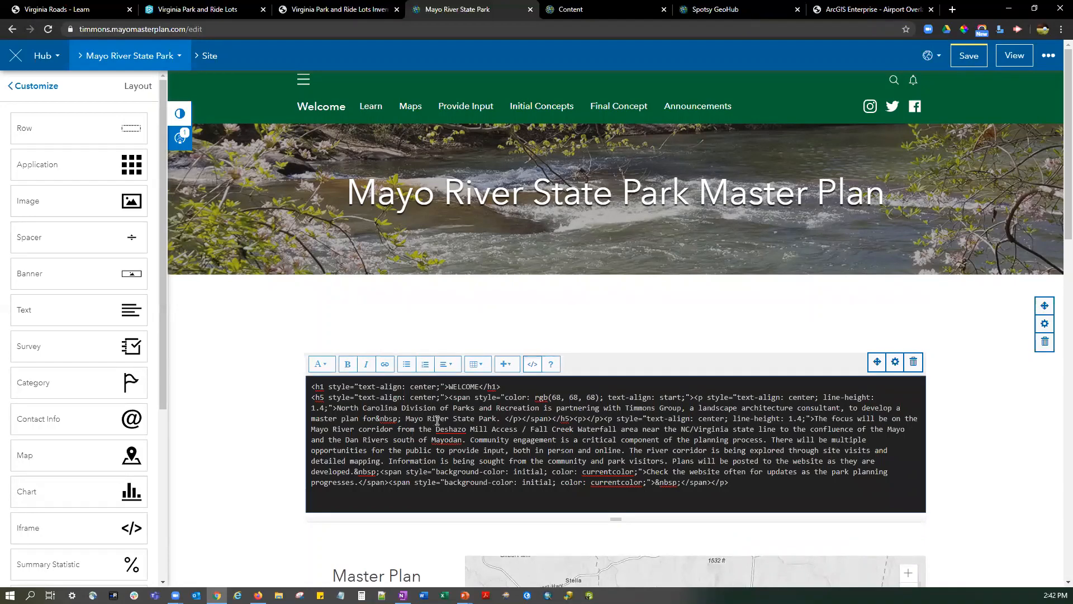
pyautogui.doubleClick(471, 386)
pyautogui.click(531, 365)
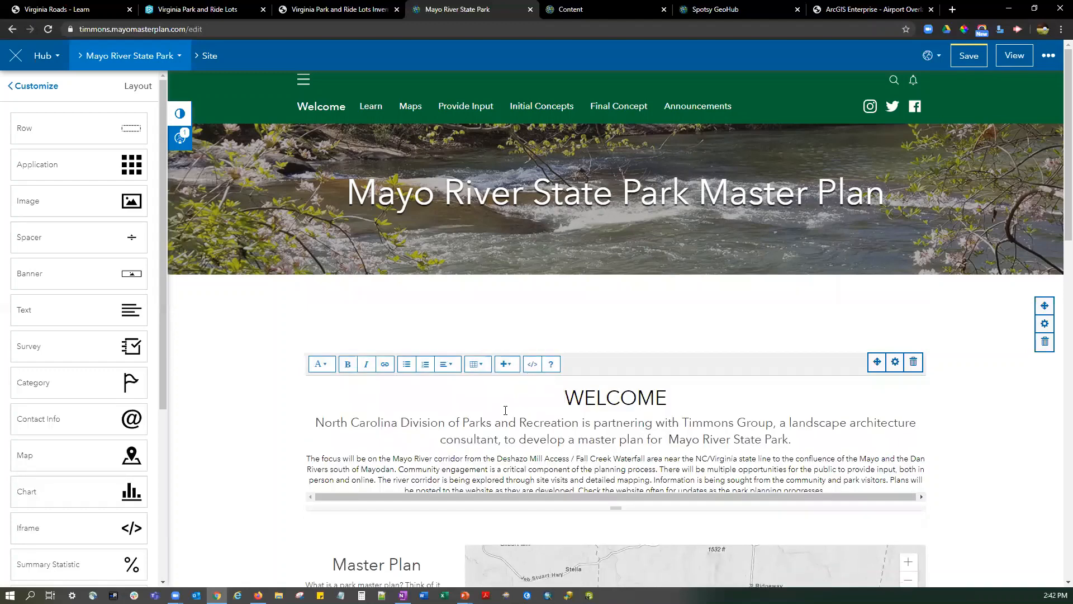
pyautogui.click(894, 366)
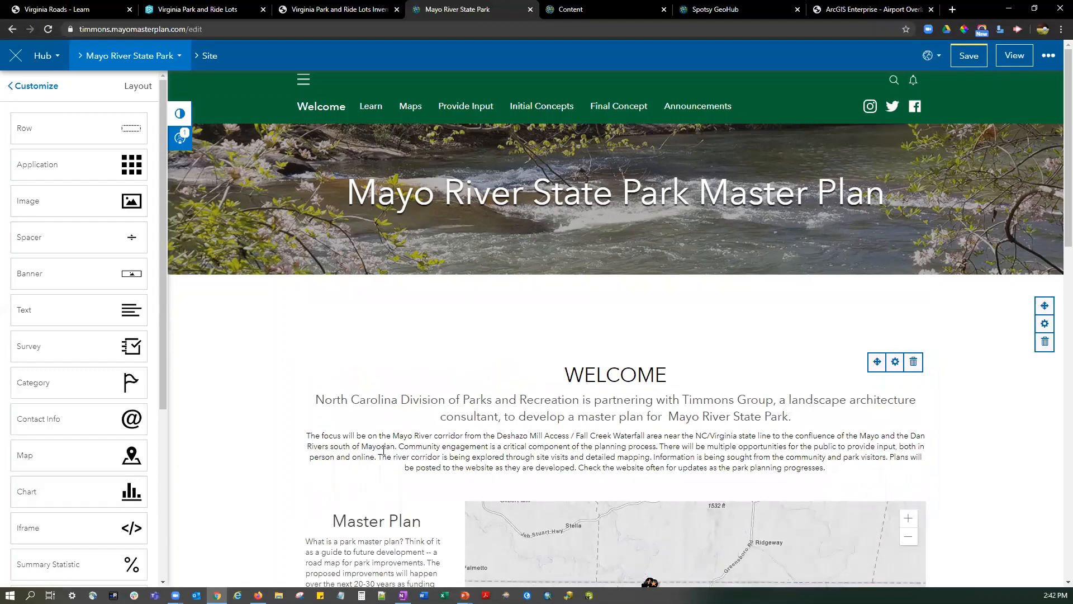
# Review the site's general and domain settings, including the custom domain configuration.
pyautogui.click(43, 92)
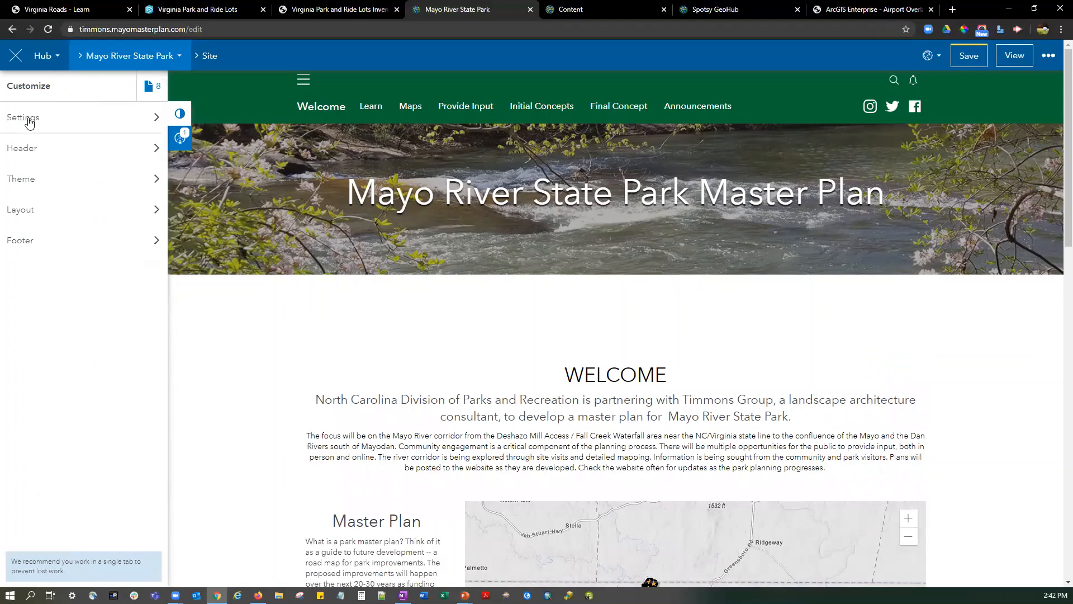
pyautogui.click(29, 122)
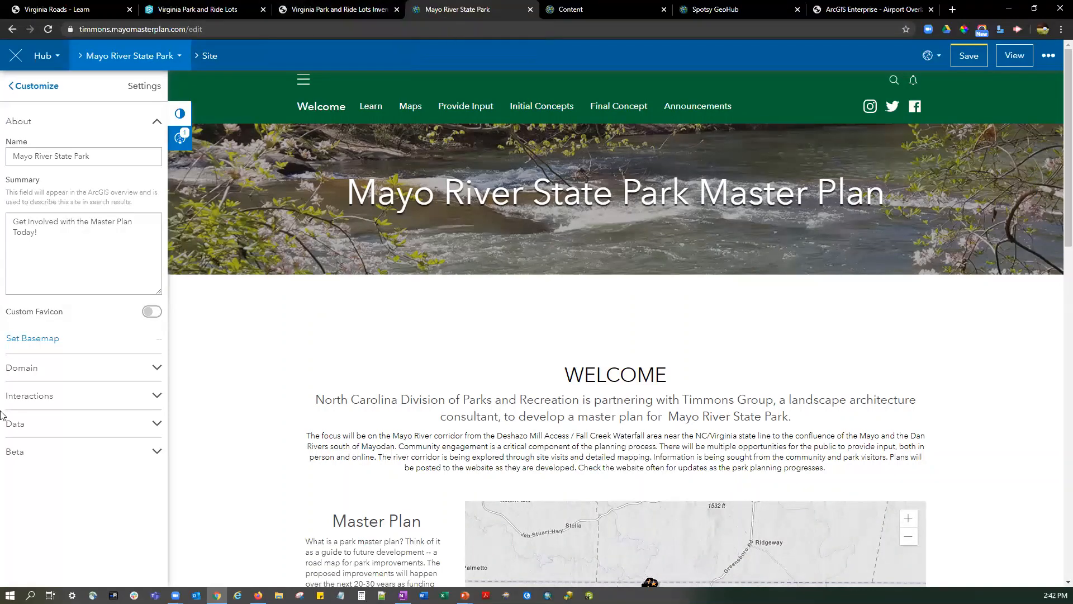
pyautogui.click(47, 367)
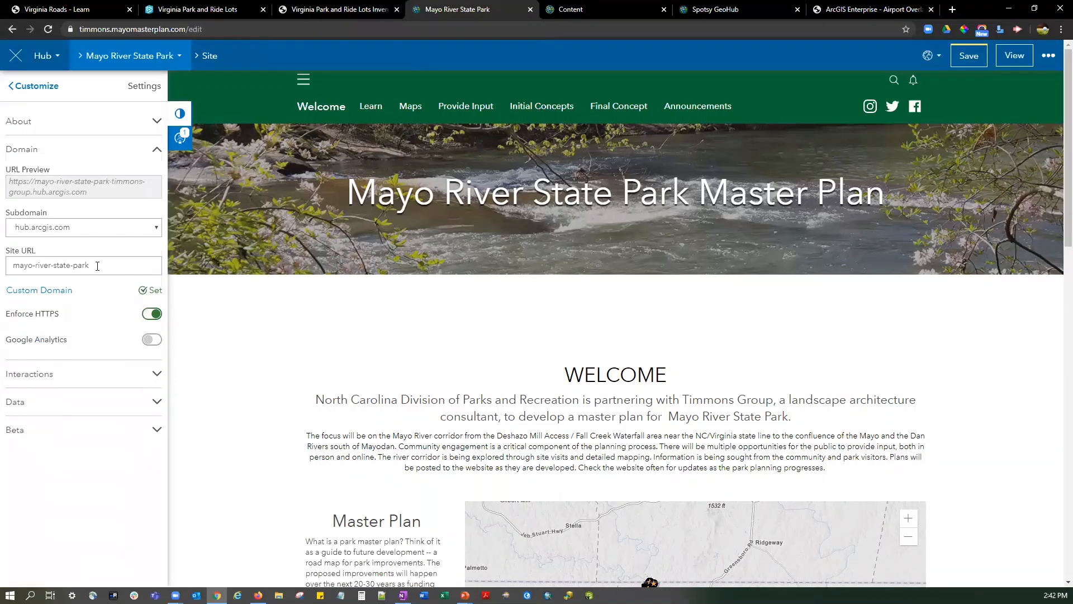
pyautogui.click(62, 291)
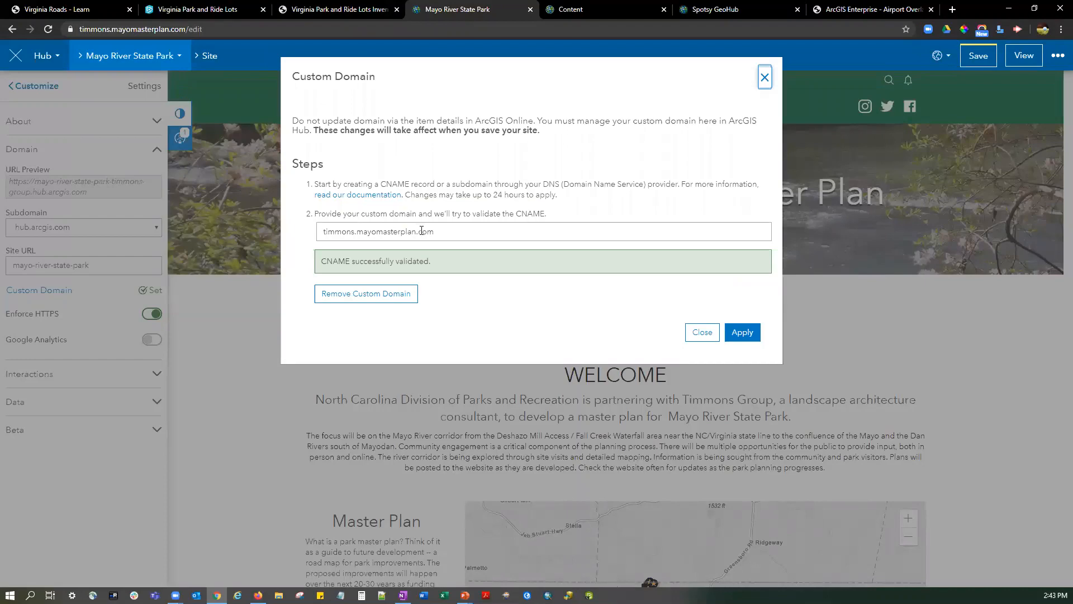
pyautogui.click(764, 77)
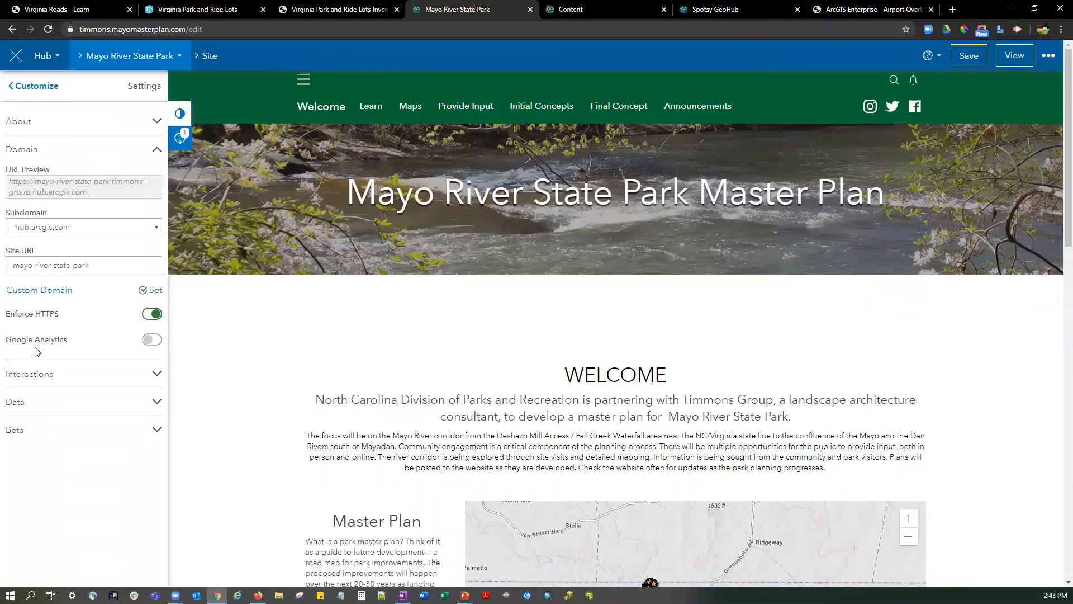
# Review the site's interactions, data and beta feature settings.
pyautogui.click(47, 379)
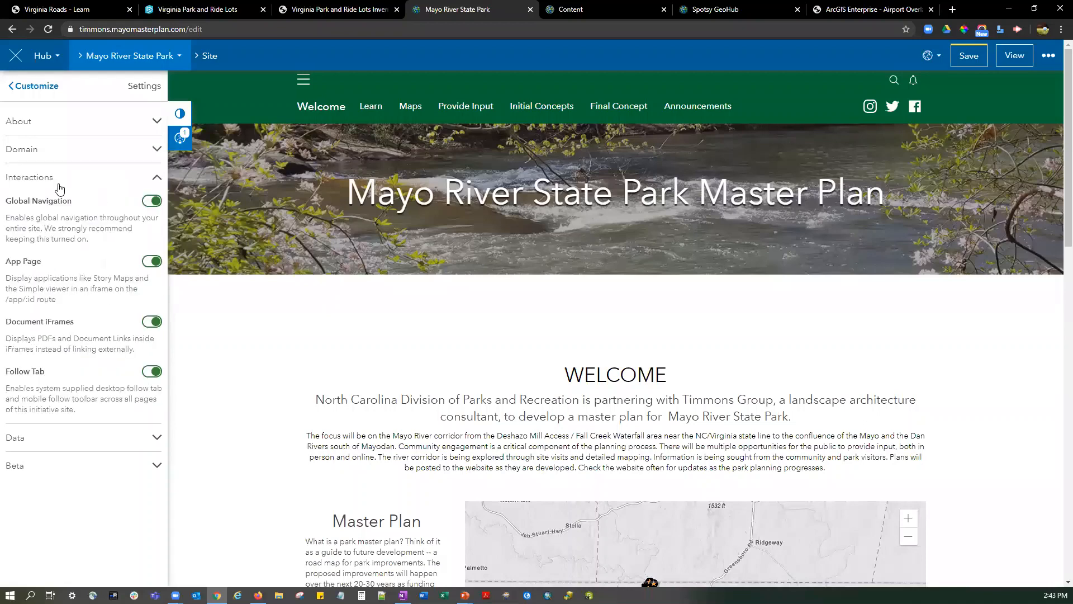
pyautogui.click(28, 438)
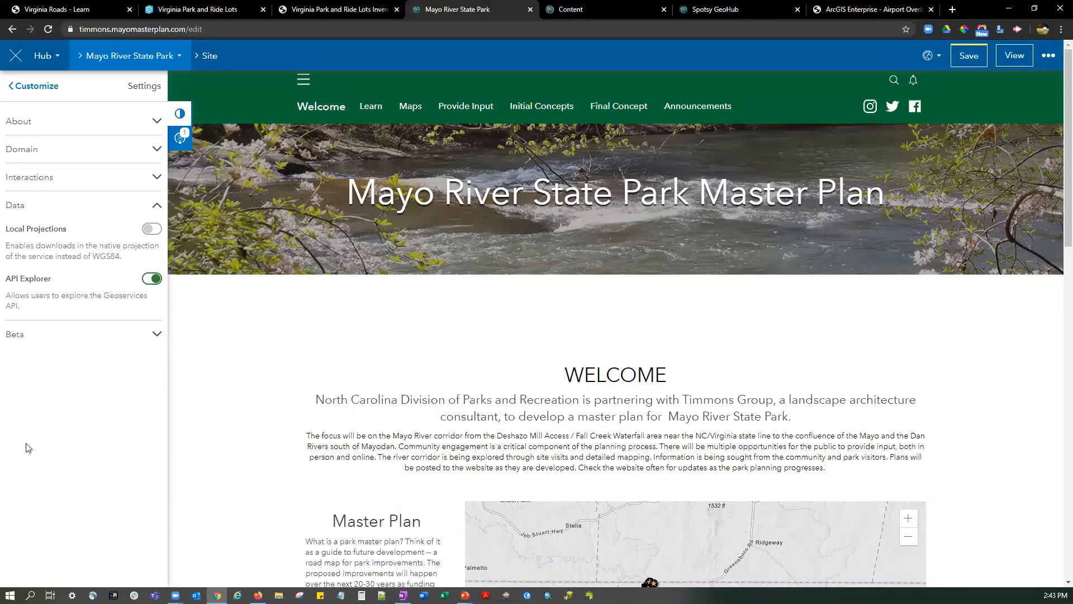
pyautogui.click(28, 335)
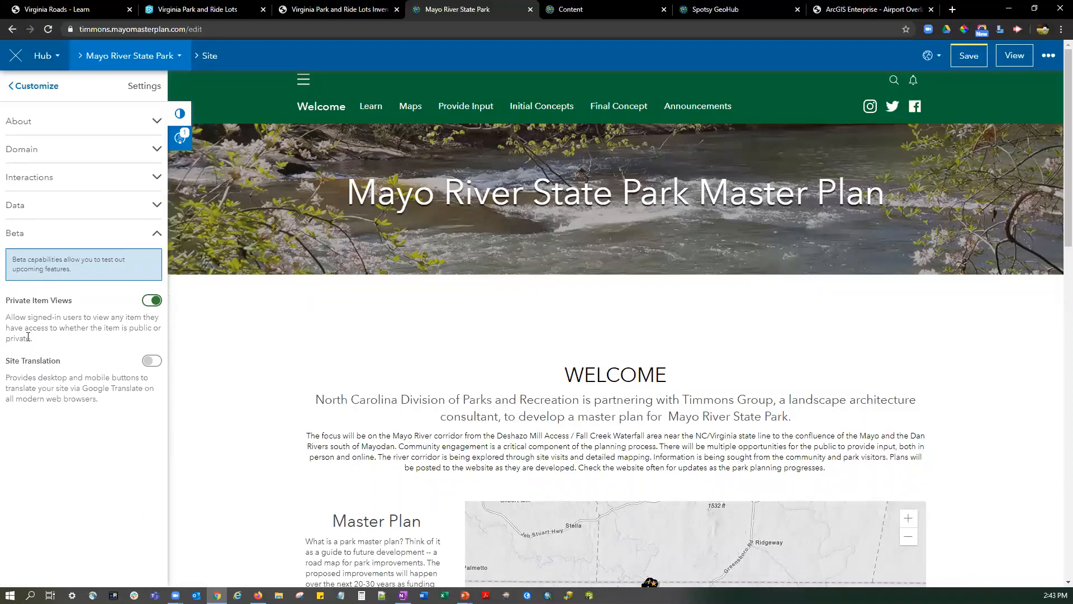
# Try the Prominent (130px) header and the Wide layout, returning the header to Standard (60px) and Box.
pyautogui.click(32, 87)
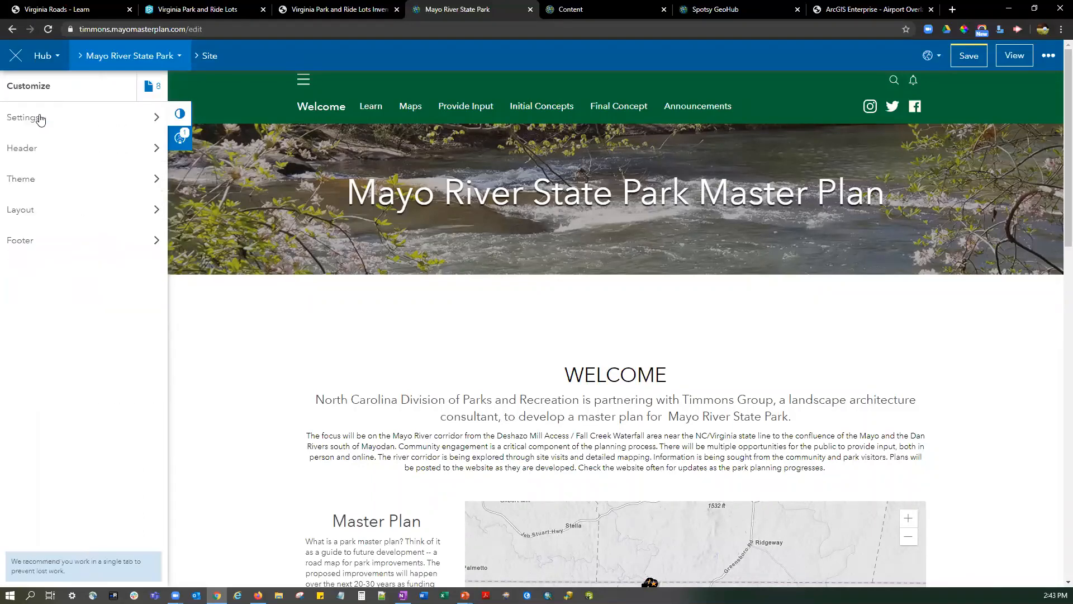
pyautogui.click(37, 153)
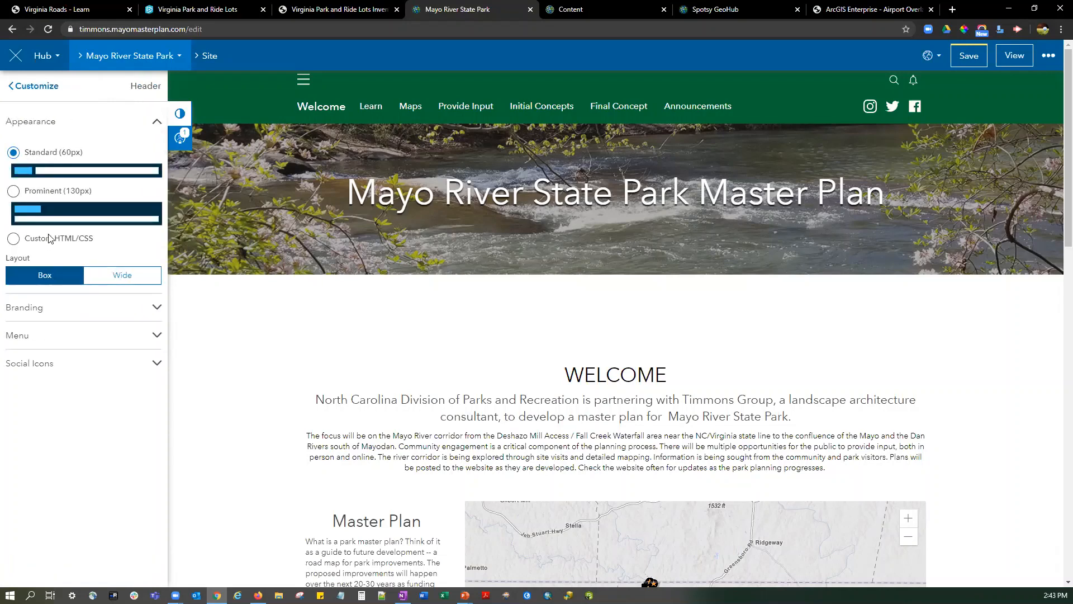
pyautogui.click(14, 191)
pyautogui.click(14, 152)
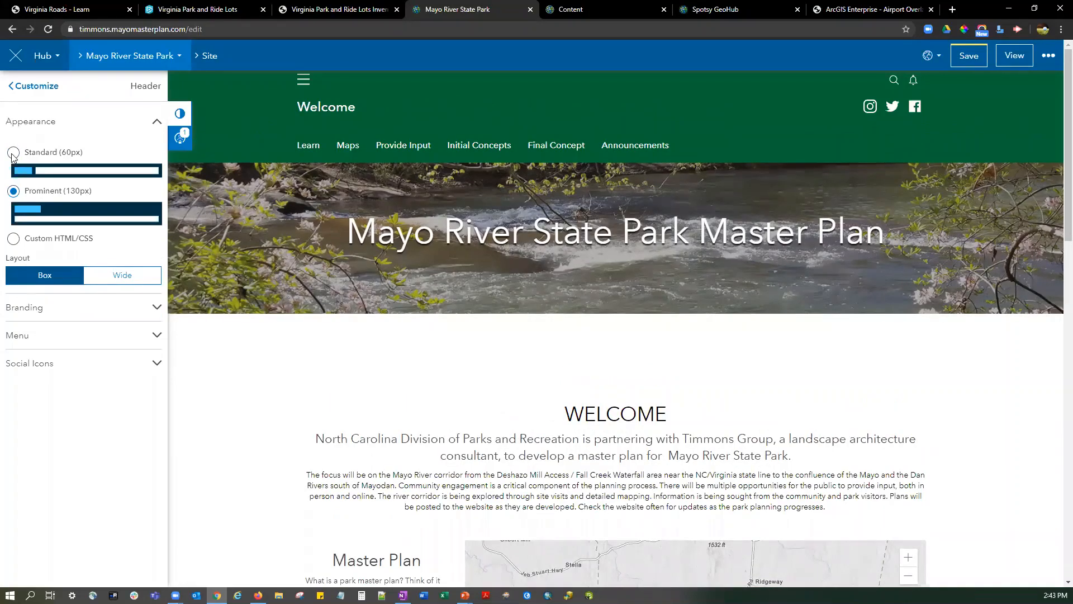
pyautogui.click(124, 274)
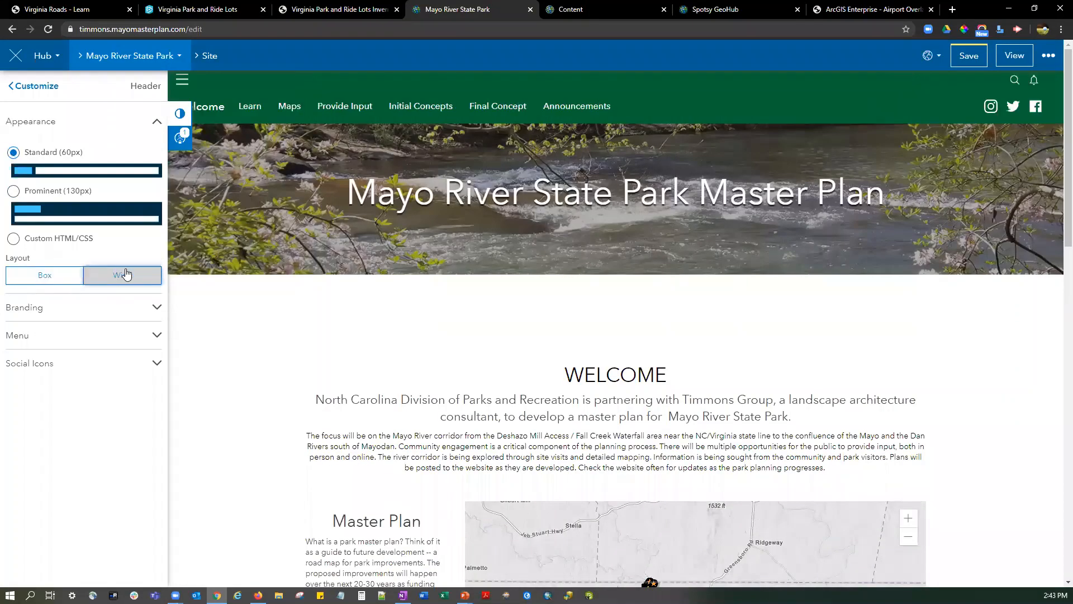
pyautogui.click(57, 281)
pyautogui.click(79, 278)
# Review the header's branding, menu links and social icons, switching the Facebook icon off and back on.
pyautogui.click(91, 308)
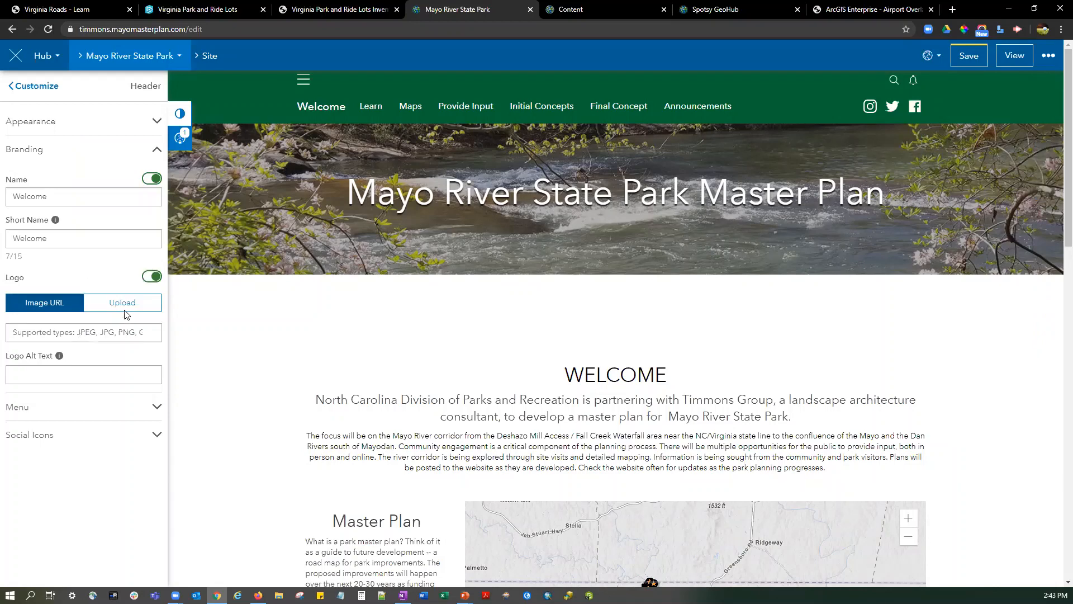
pyautogui.click(79, 413)
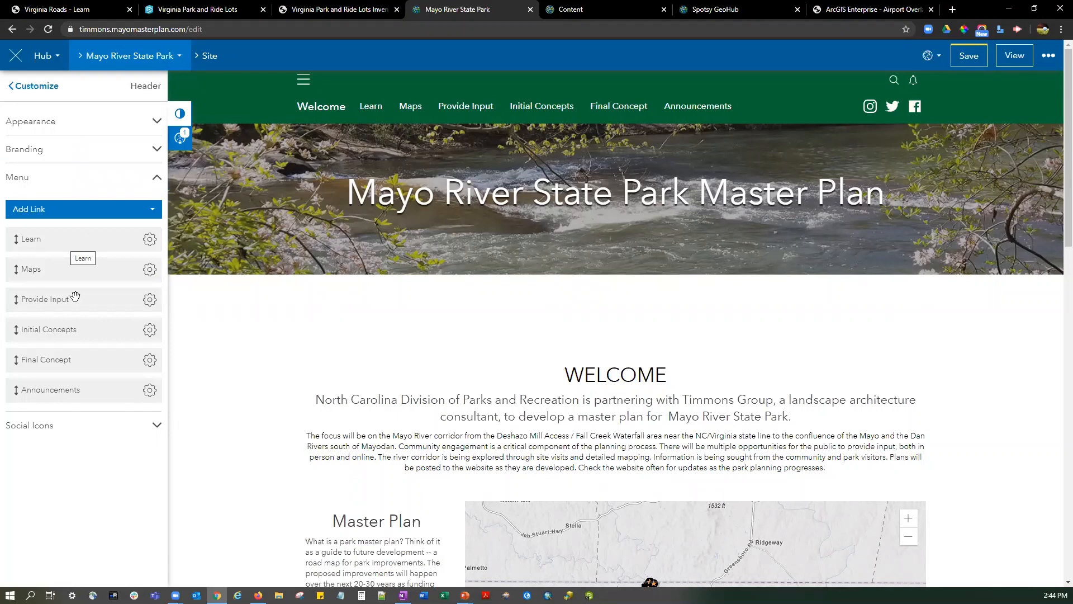
pyautogui.click(58, 428)
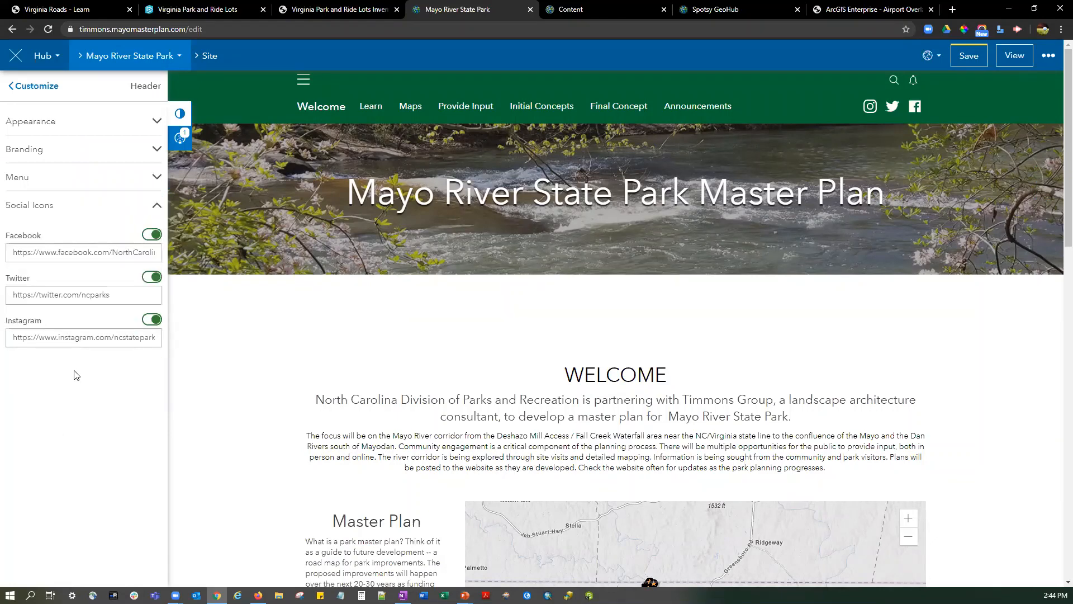
pyautogui.click(151, 235)
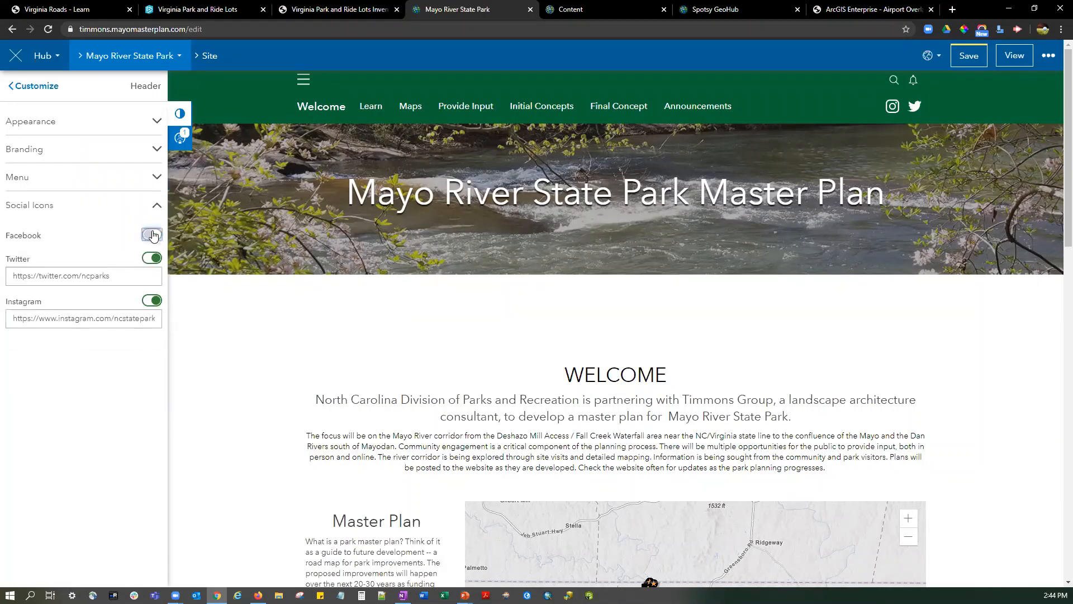
pyautogui.click(151, 234)
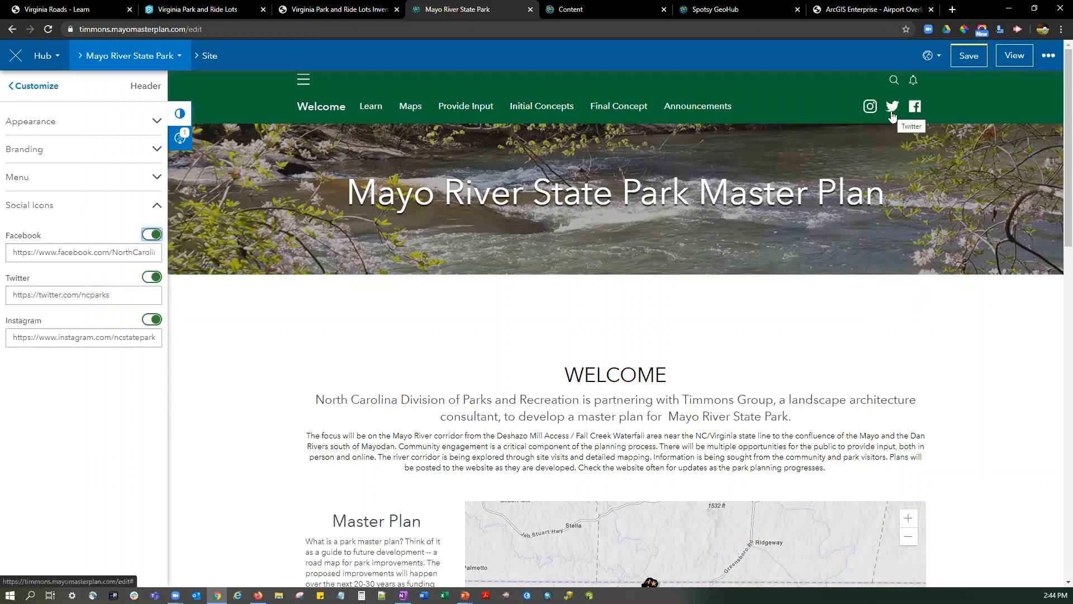
# Set the theme's global navigation background color to yellow (#ffe70f).
pyautogui.click(24, 88)
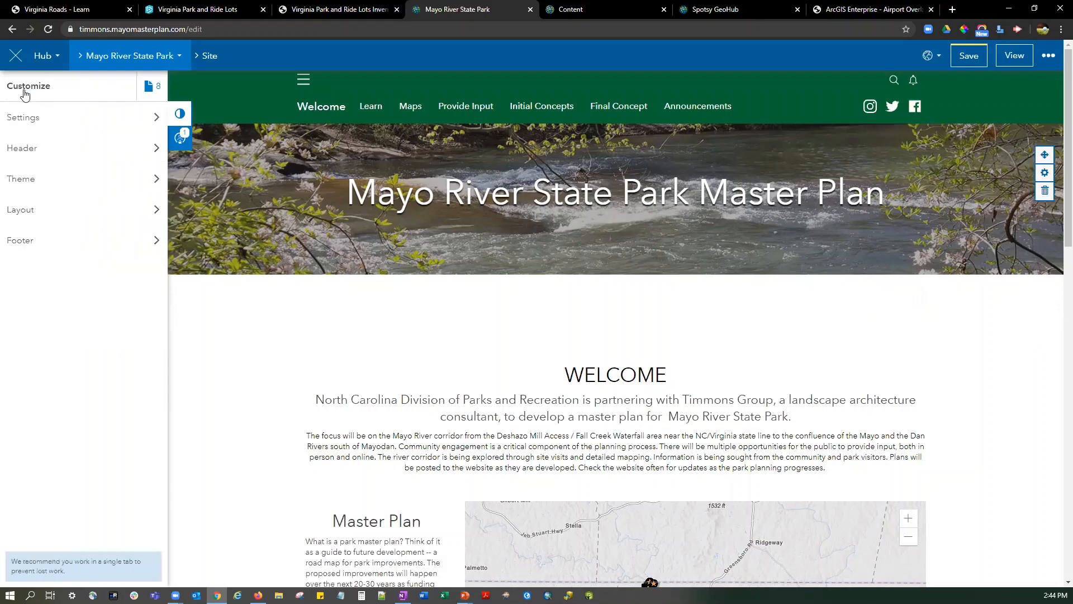
pyautogui.click(48, 184)
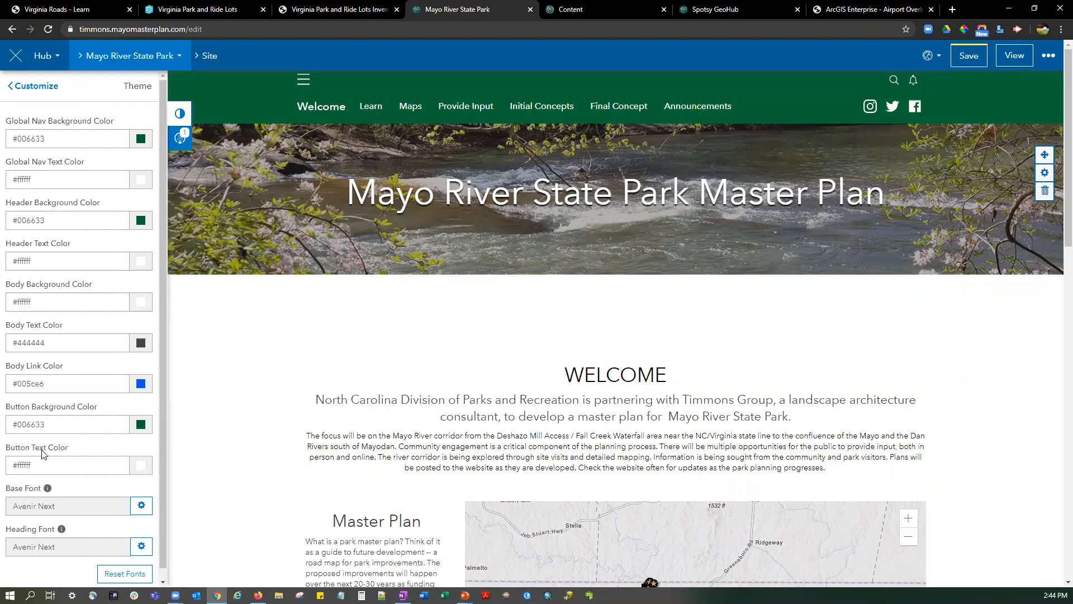
pyautogui.click(141, 139)
pyautogui.moveTo(126, 178)
pyautogui.mouseDown()
pyautogui.moveTo(98, 185)
pyautogui.moveTo(86, 160)
pyautogui.moveTo(96, 175)
pyautogui.moveTo(137, 152)
pyautogui.mouseUp()
pyautogui.click(145, 199)
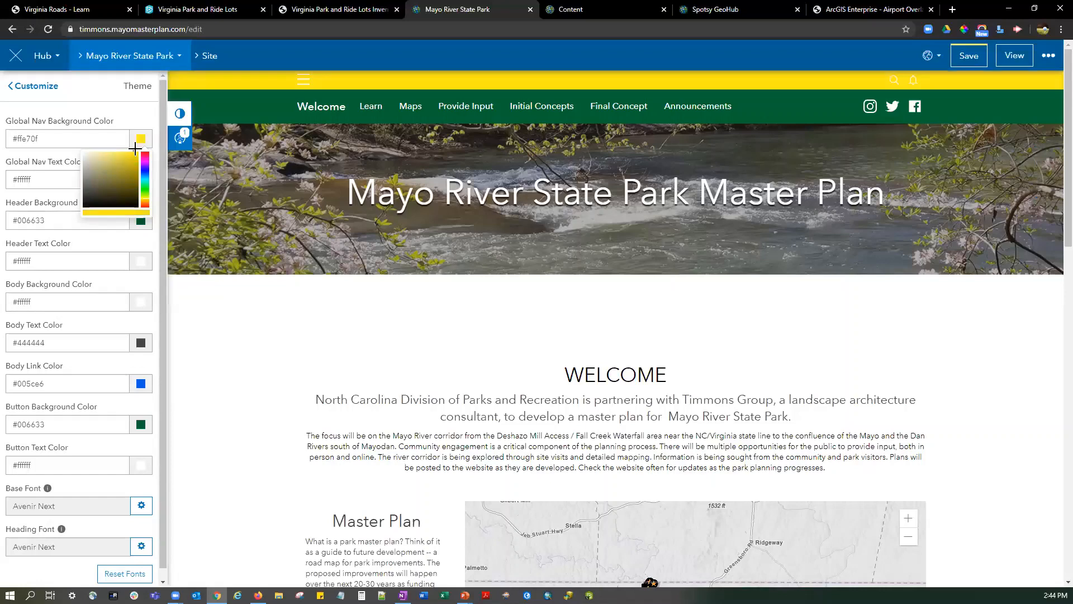
# Set the theme's header background color to gray (#8c9691).
pyautogui.click(26, 140)
pyautogui.doubleClick(27, 141)
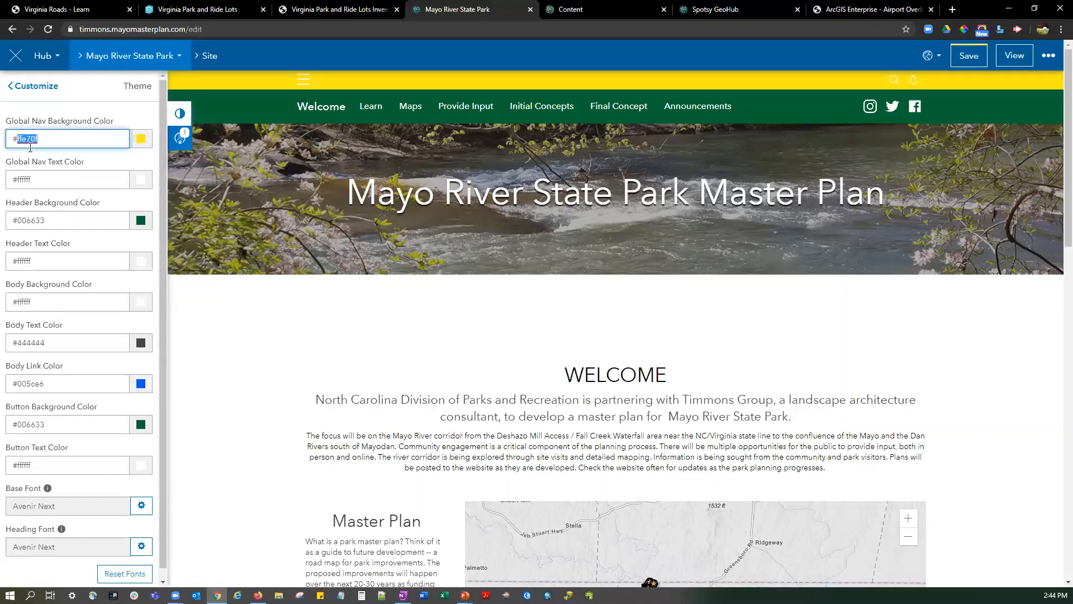
pyautogui.click(141, 221)
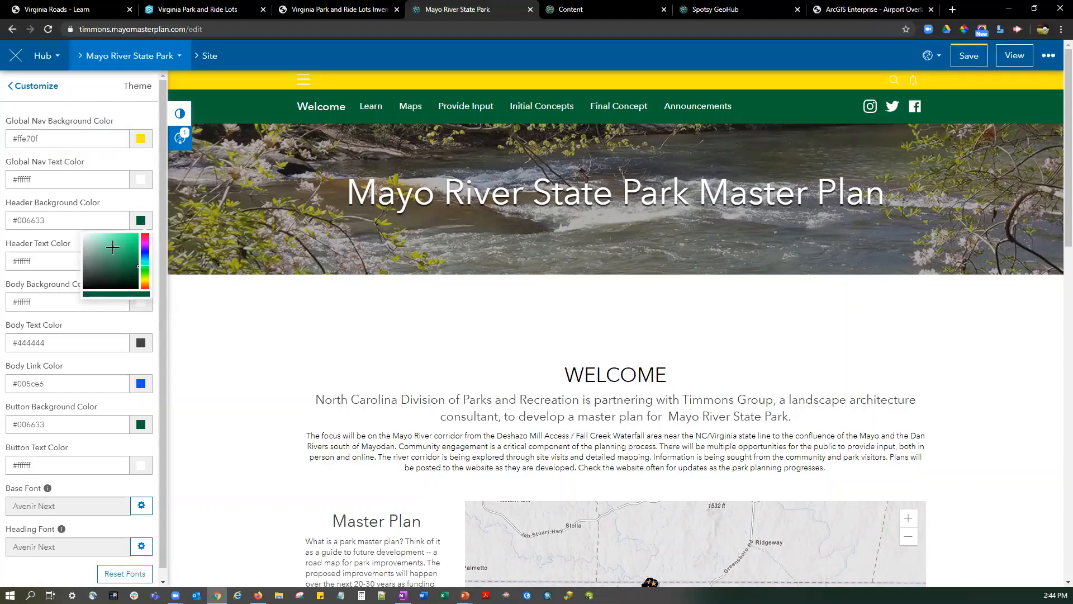
pyautogui.click(86, 255)
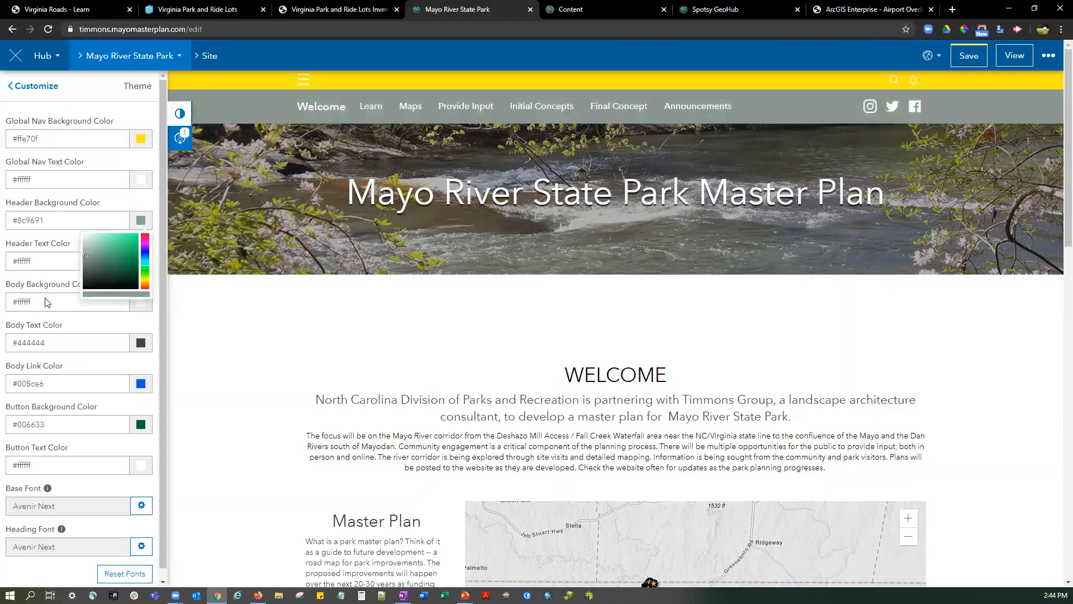
pyautogui.click(32, 284)
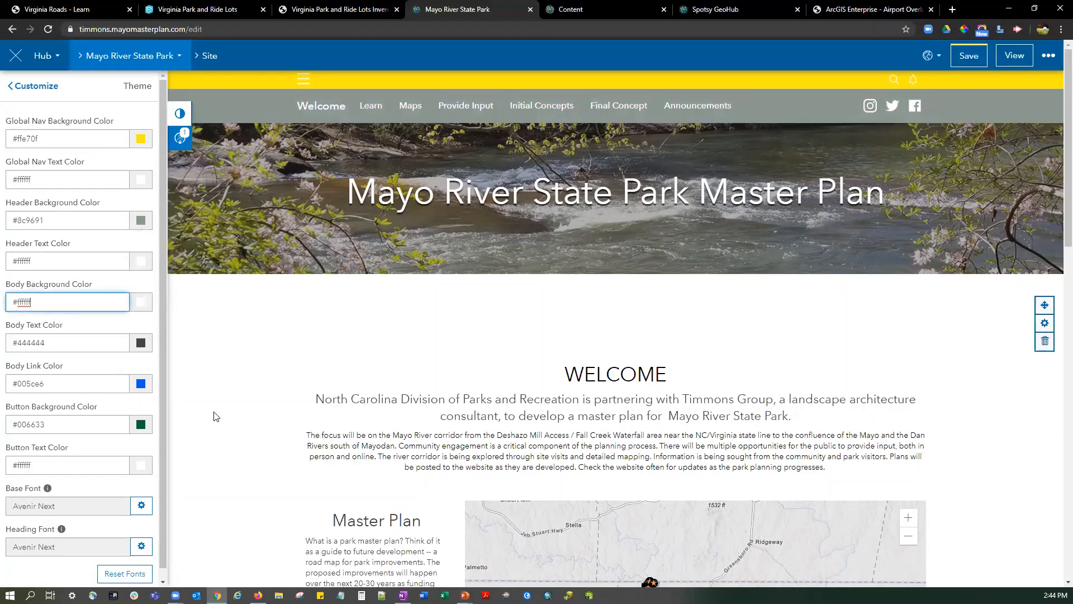
# Set the theme's button background color to bright green (#23eb87).
pyautogui.scroll(-7, 214, 416)
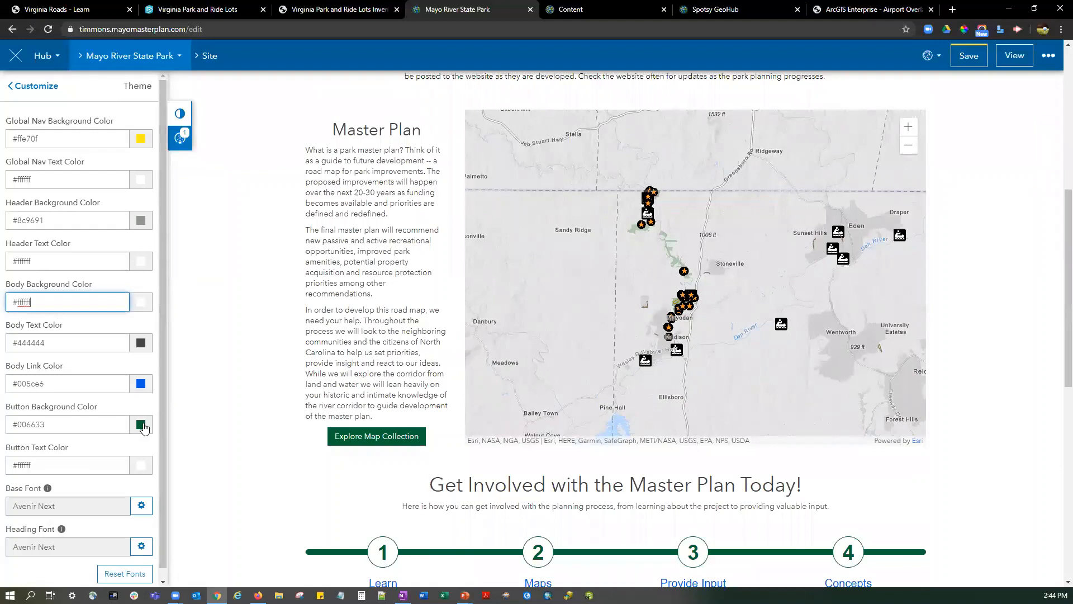
pyautogui.click(145, 428)
pyautogui.click(123, 449)
pyautogui.click(129, 441)
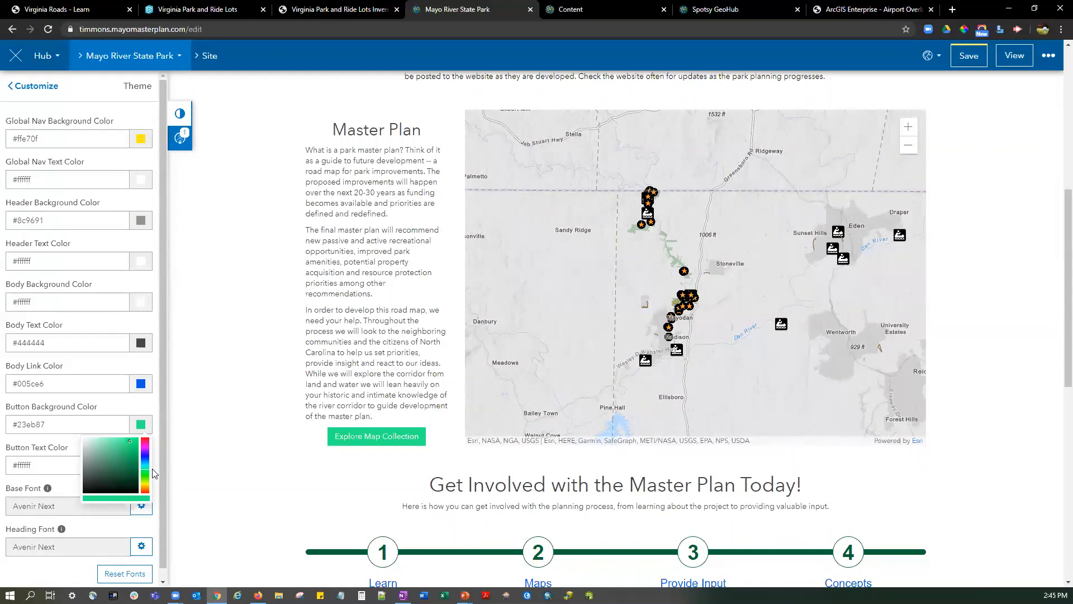
pyautogui.scroll(-1, 78, 250)
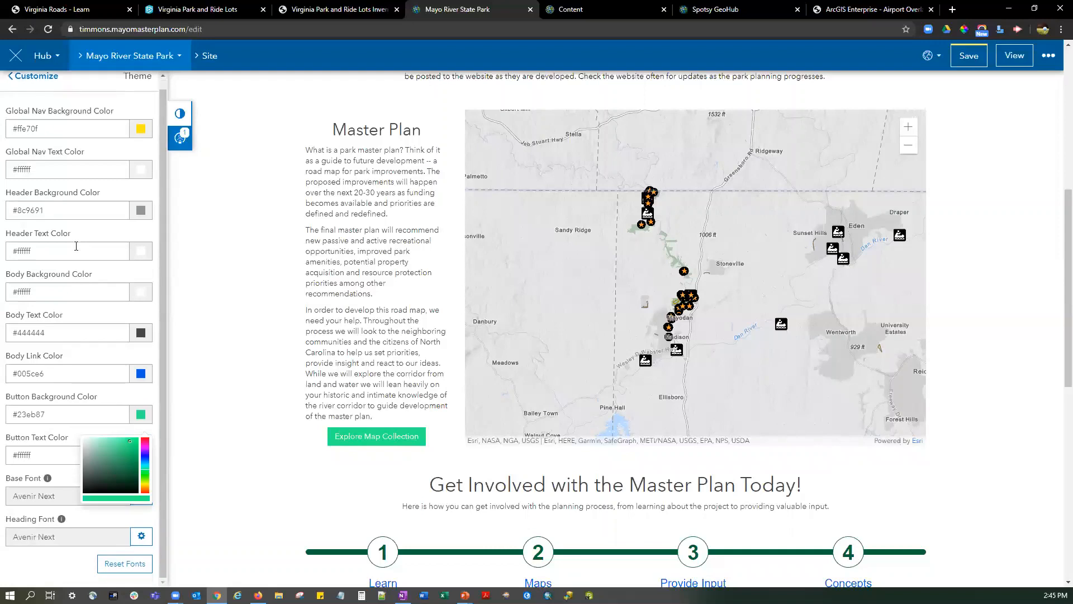
pyautogui.click(56, 418)
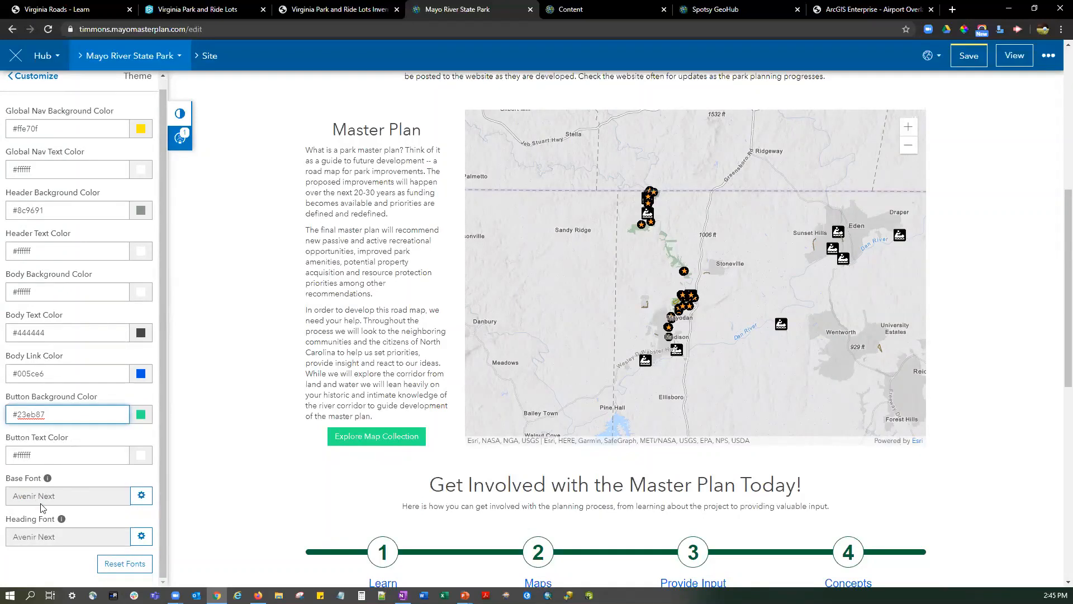
pyautogui.click(141, 495)
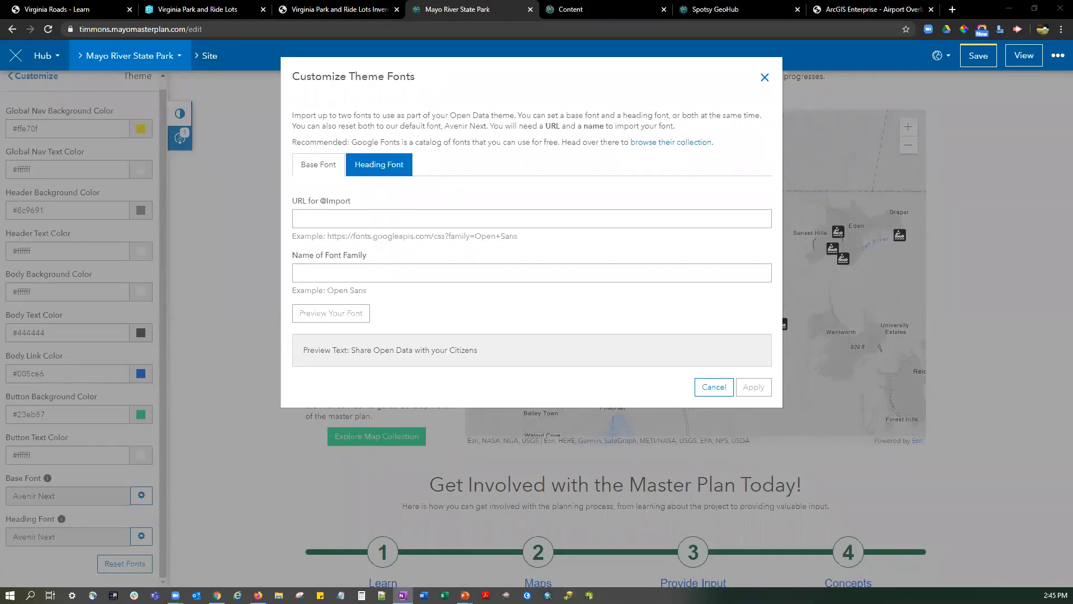
pyautogui.click(403, 222)
pyautogui.write('https://fonts.googleapis.com/css2?family=Squada+One')
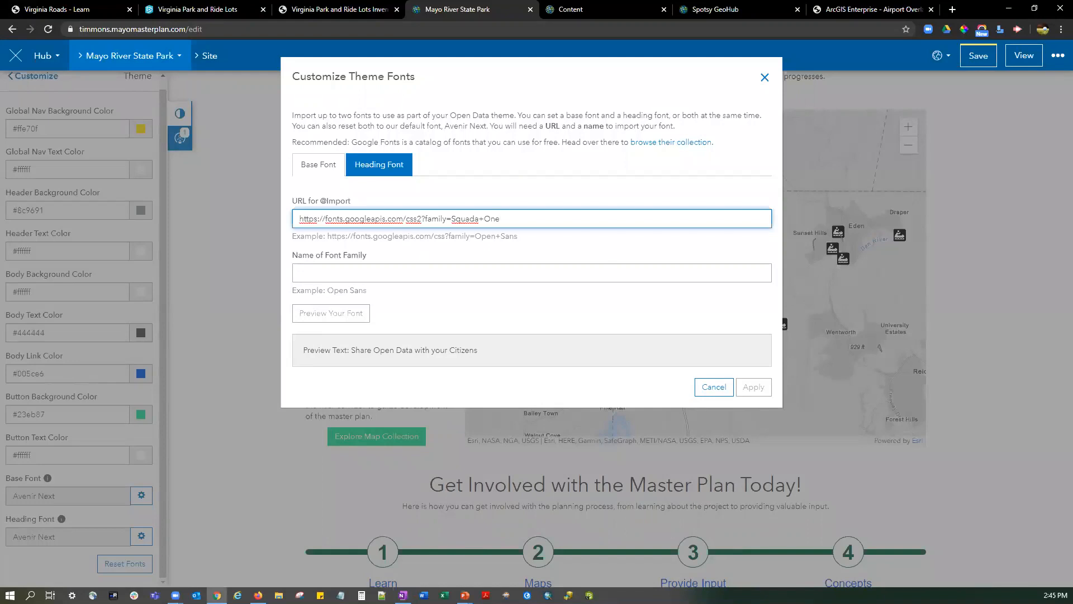
pyautogui.hotkey('alt', 'Tab')
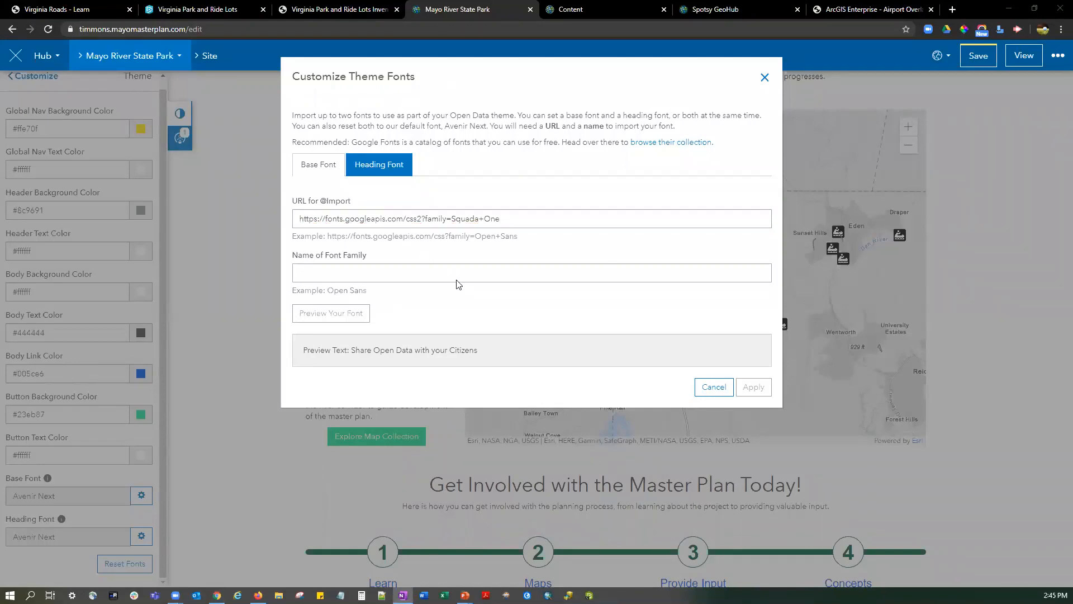
pyautogui.click(389, 275)
pyautogui.write('Squada One')
pyautogui.click(357, 317)
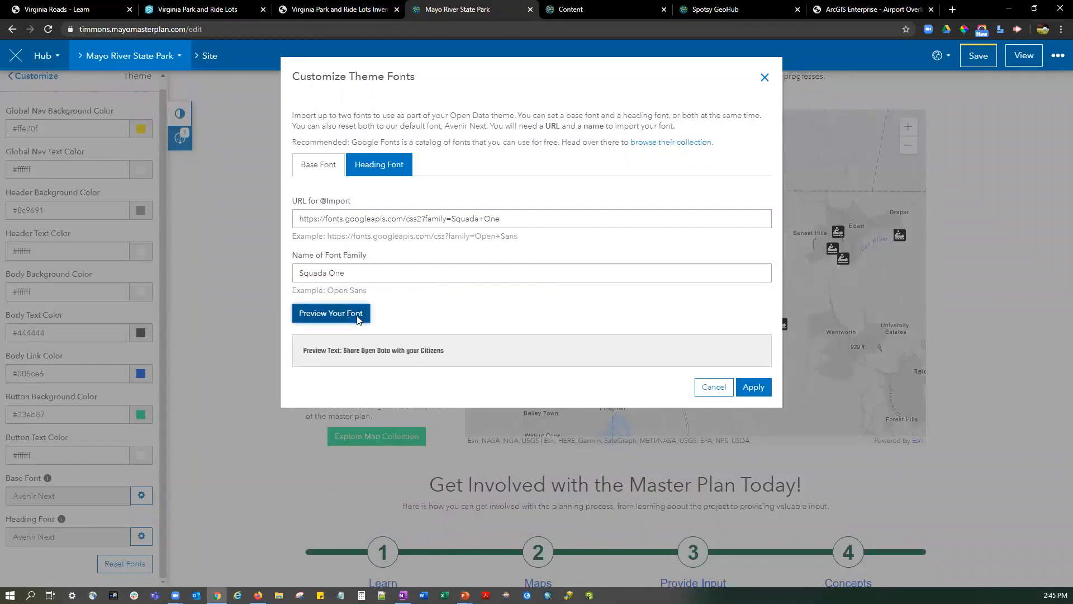
pyautogui.click(754, 387)
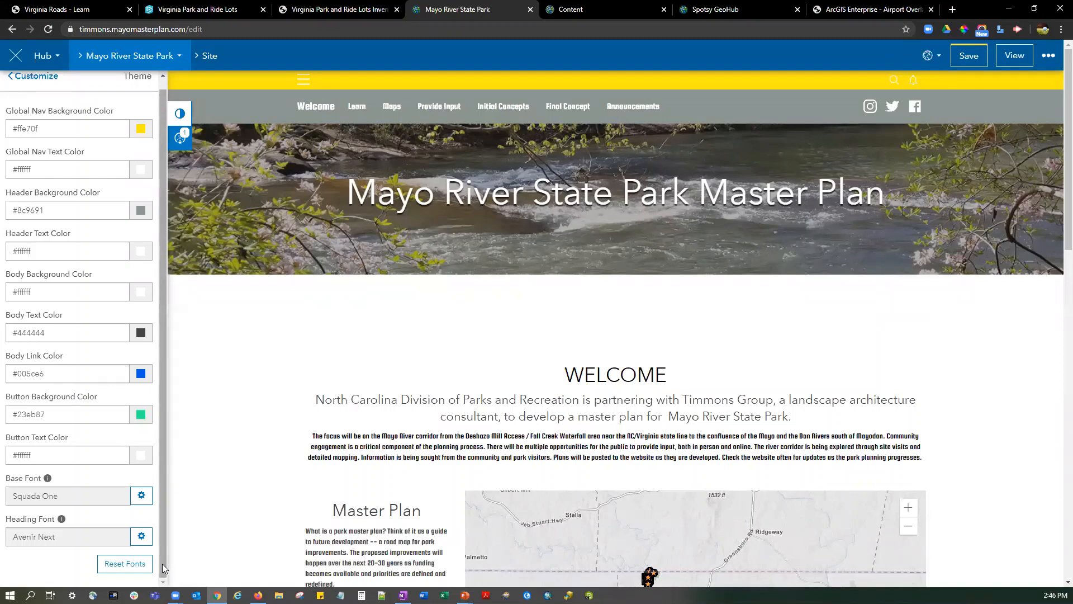
pyautogui.click(141, 566)
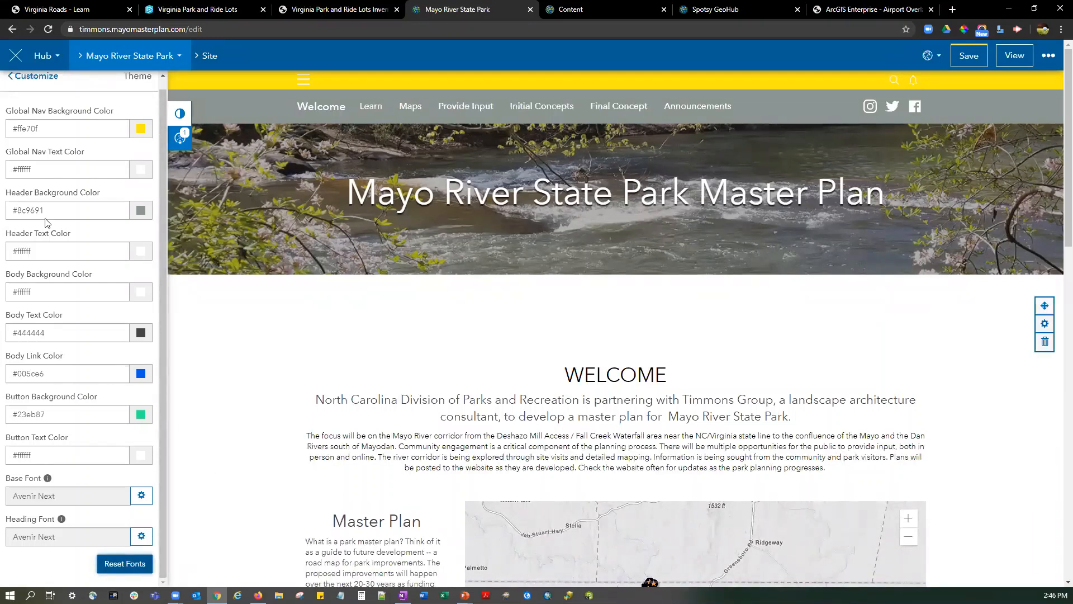
pyautogui.click(37, 75)
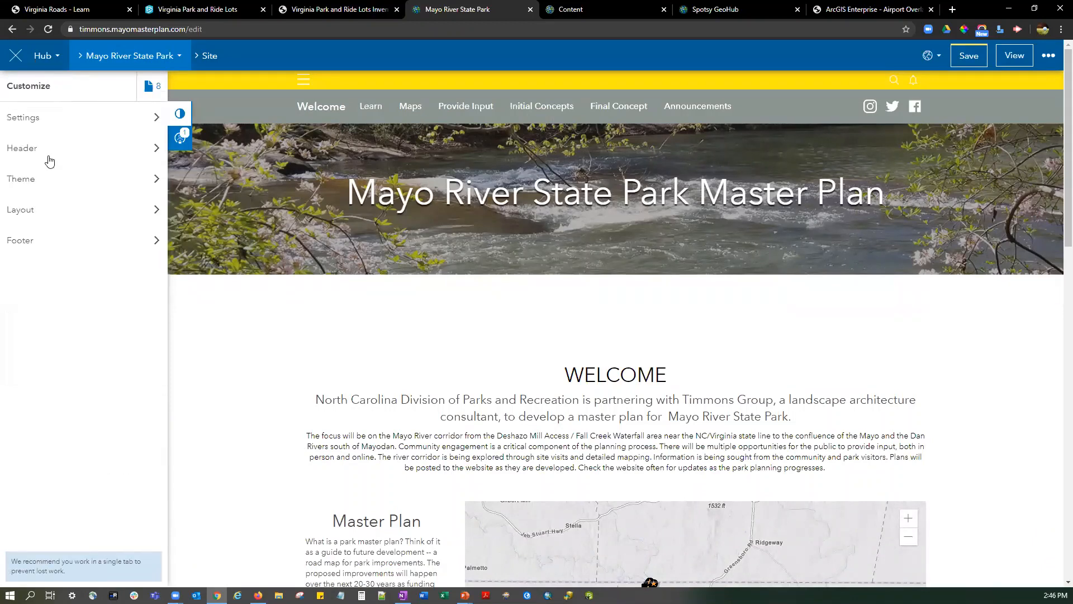
# Set the height of the Mayo River State Park map beside the Master Plan text to 400 px.
pyautogui.scroll(-4, 302, 320)
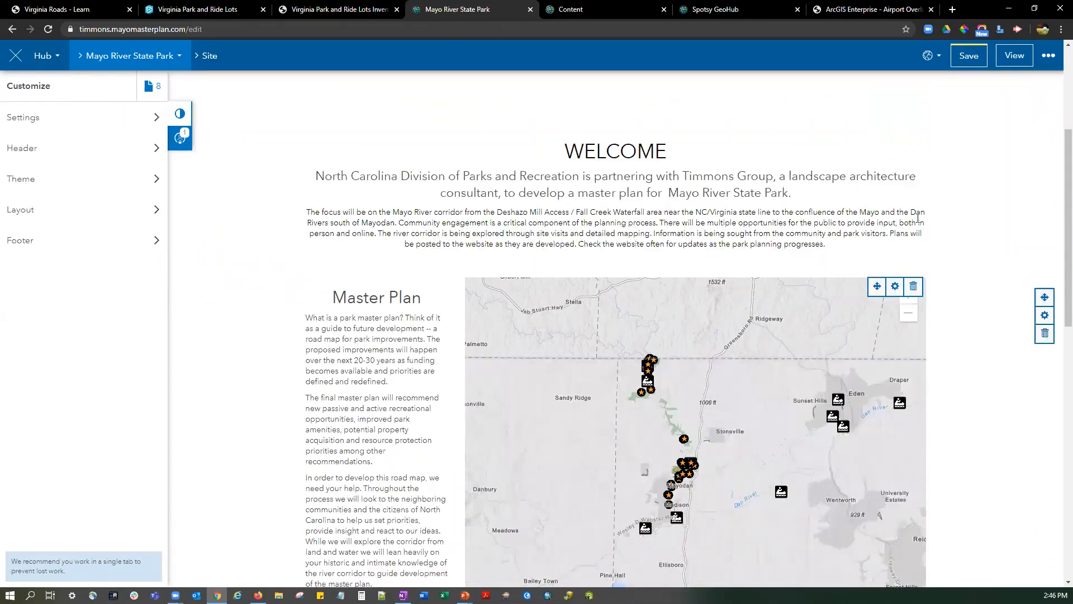
pyautogui.click(895, 287)
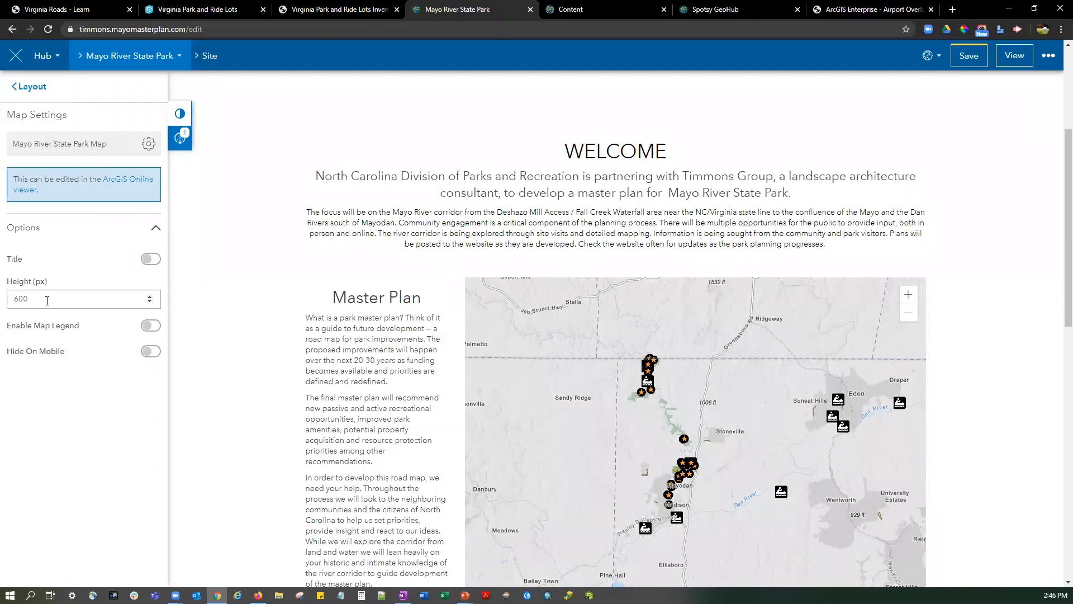
pyautogui.doubleClick(12, 292)
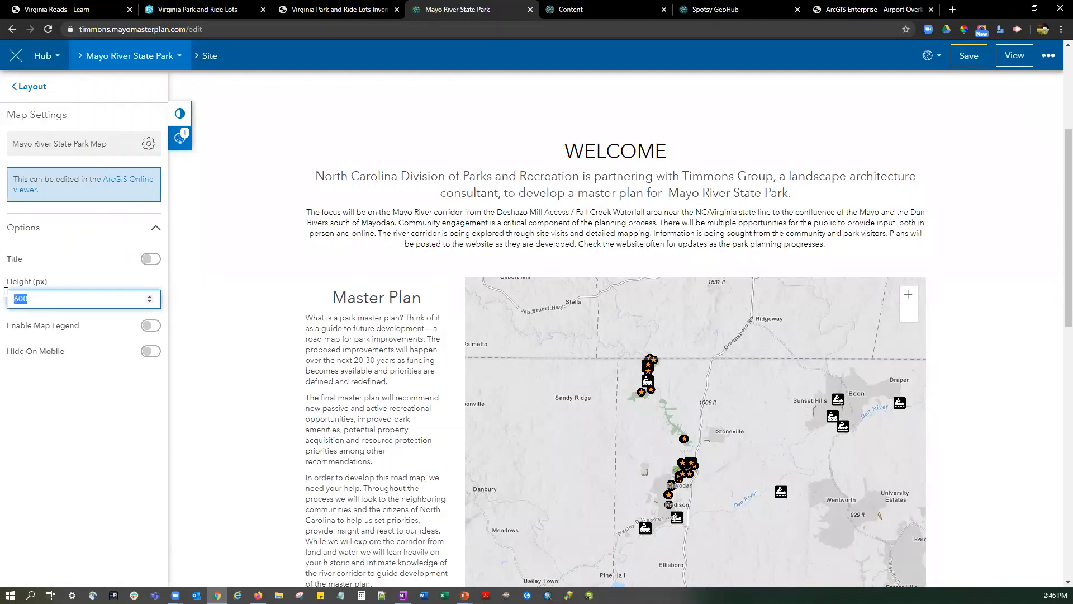
pyautogui.write('400')
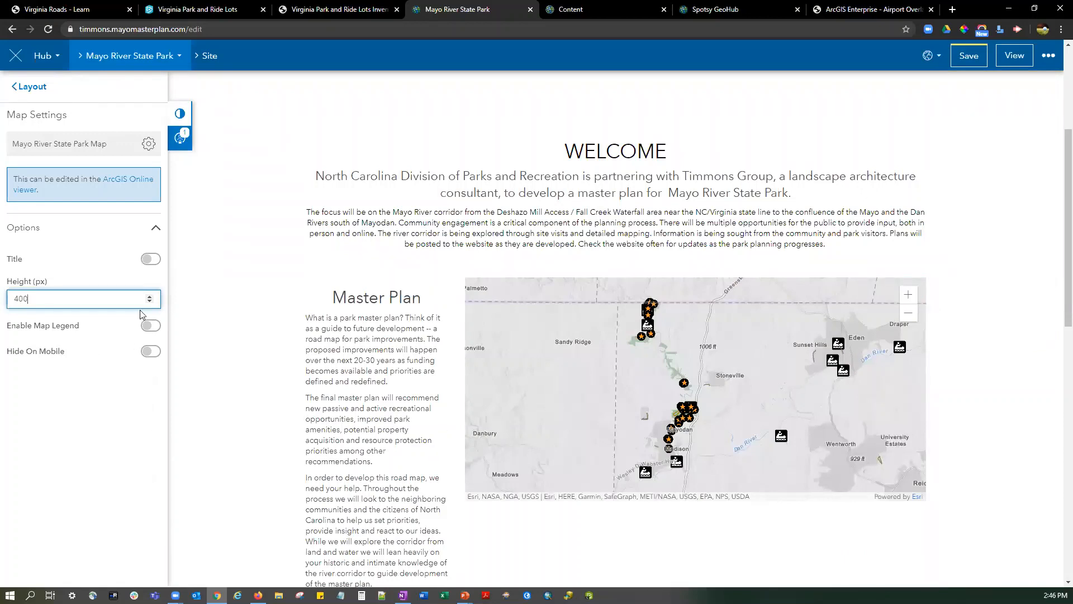
pyautogui.click(34, 86)
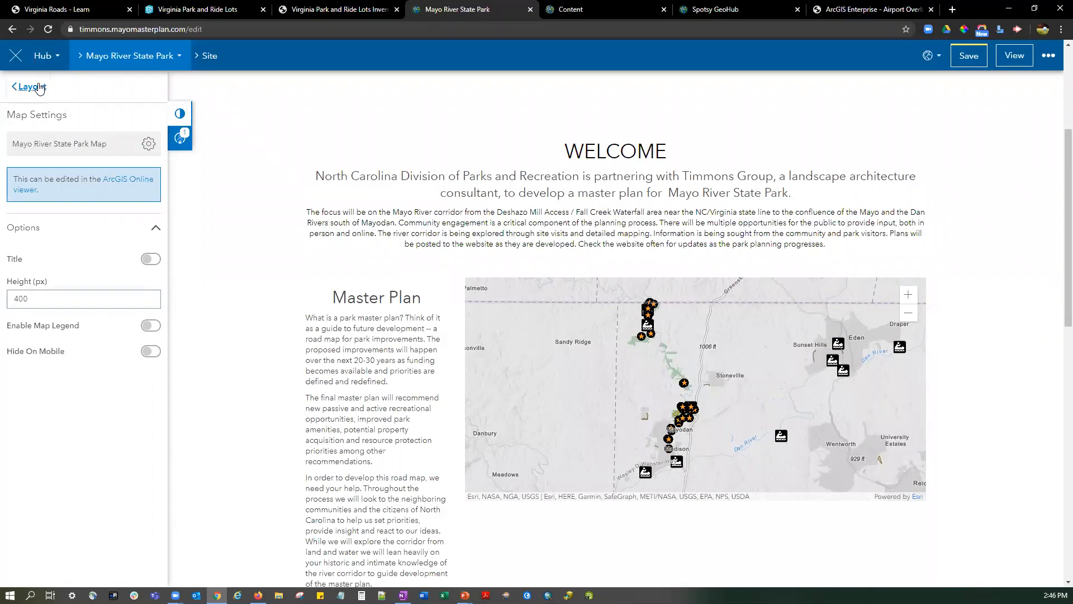
# Add an Application card below the WELCOME text showing Explore the COVID-19 Curve, found by item ID 781dedb41a1044cb970c33f7d8ffe8a9.
pyautogui.moveTo(102, 163); pyautogui.dragTo(618, 254)
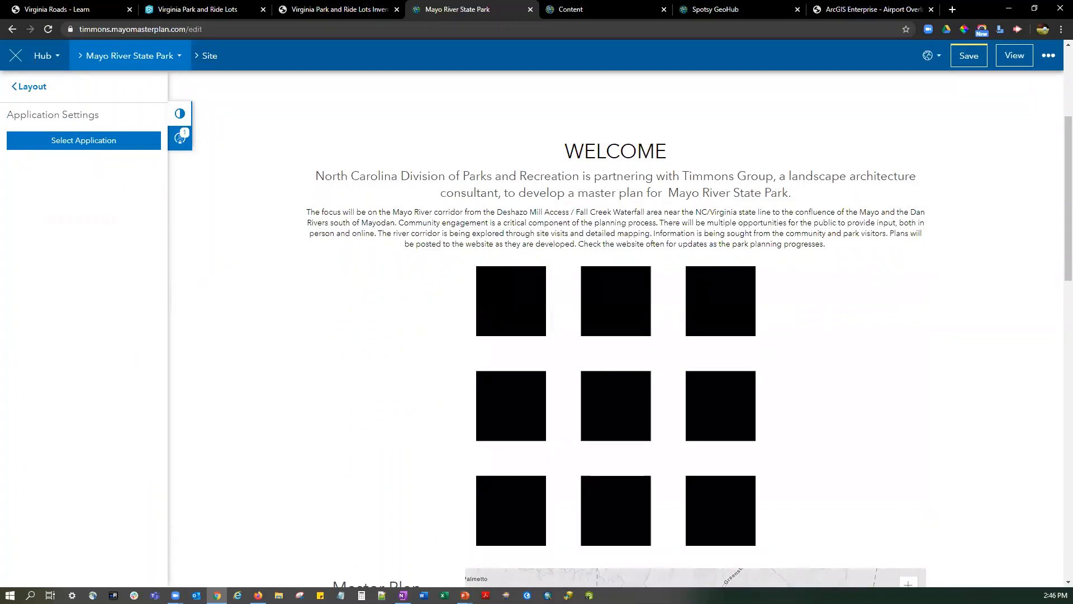
pyautogui.hotkey('alt', 'Tab')
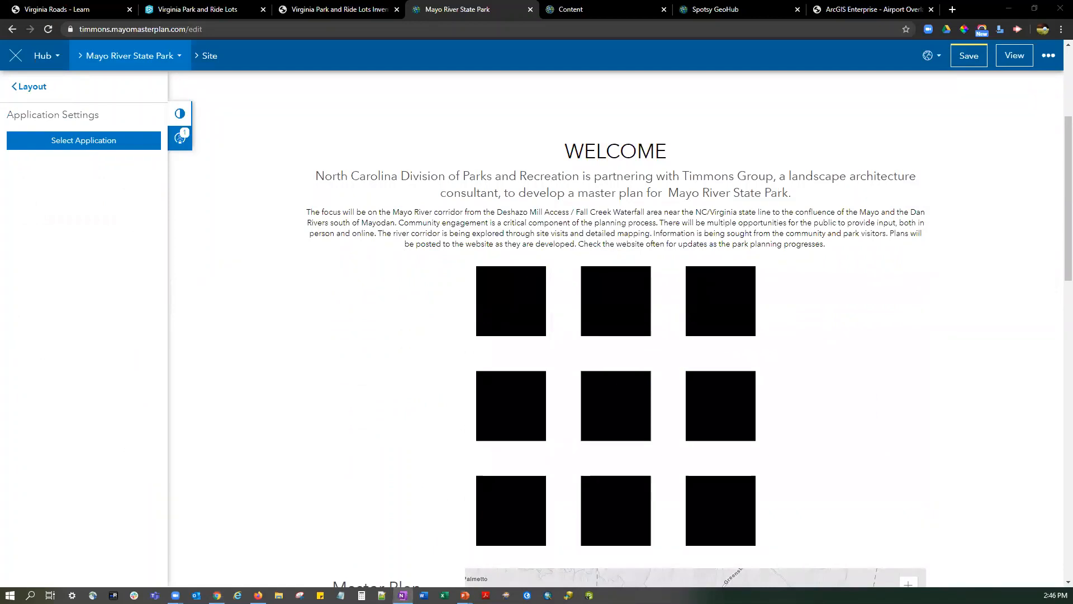
pyautogui.click(92, 148)
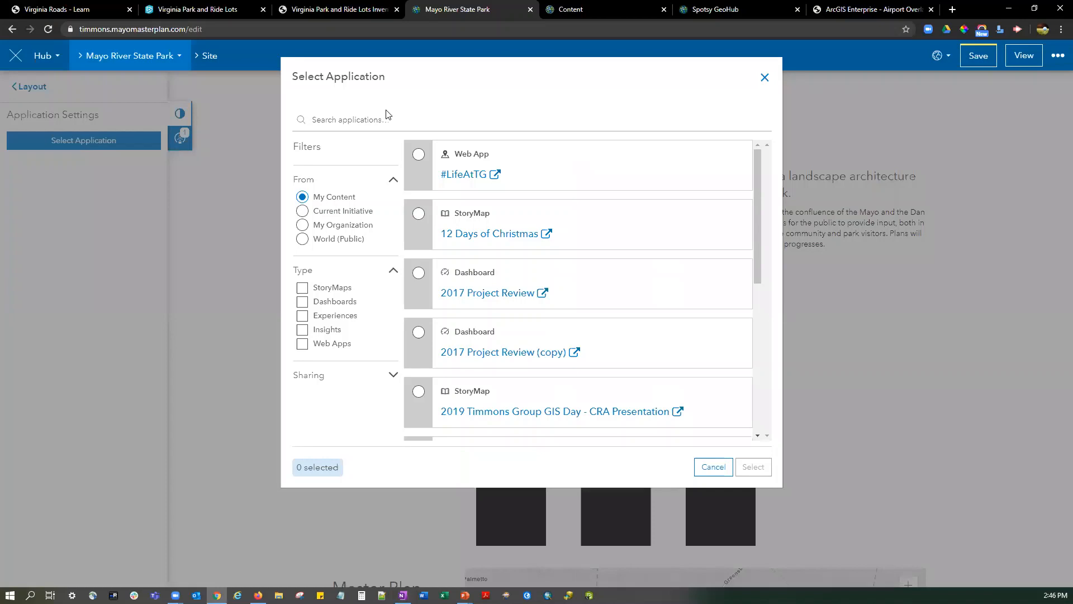
pyautogui.click(356, 120)
pyautogui.write('781dedb41f1044cb970c33f7d8ffe8a9')
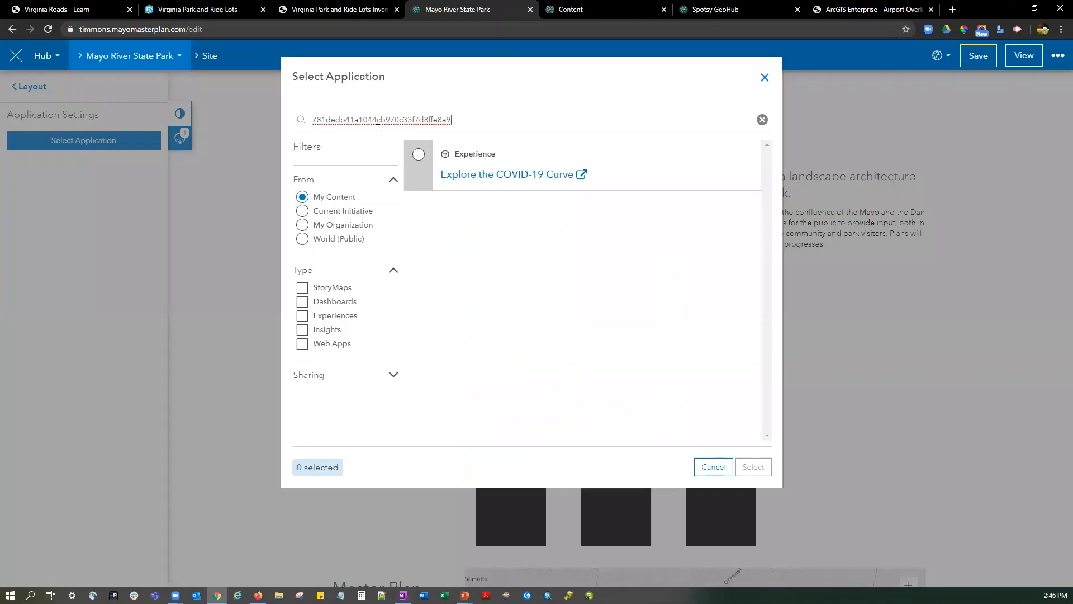
pyautogui.click(418, 154)
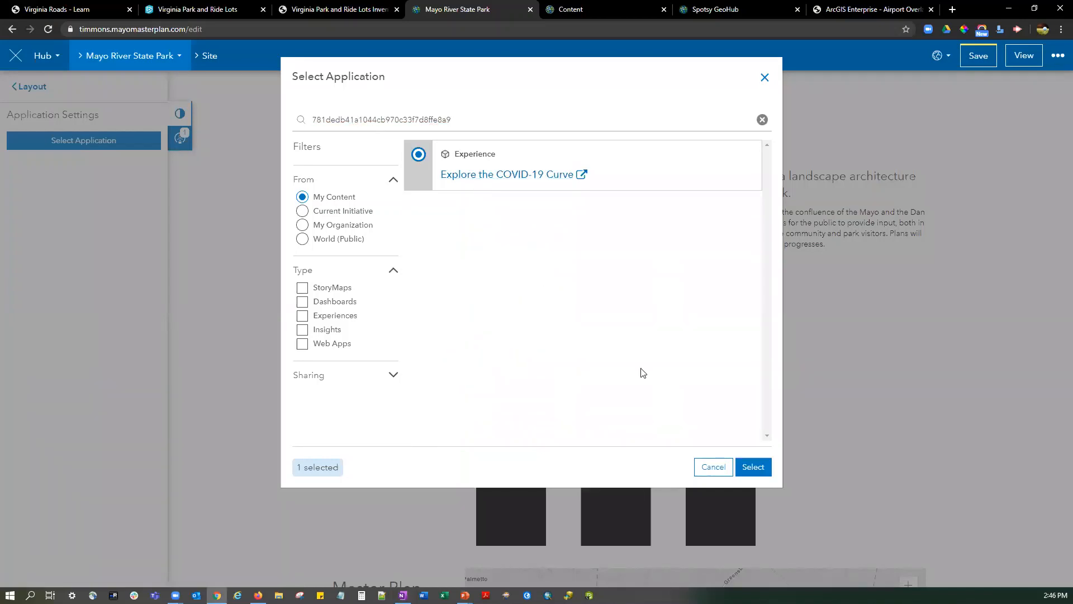
pyautogui.click(752, 466)
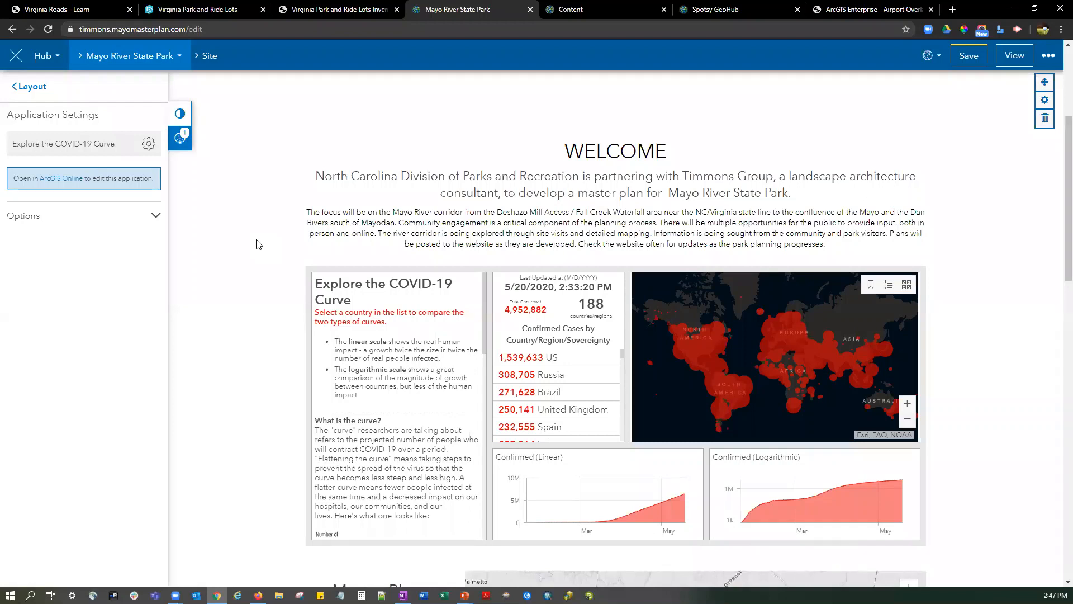
# Review the embedded COVID-19 application's height, scrolling and mobile options and how it sits on the page.
pyautogui.click(137, 216)
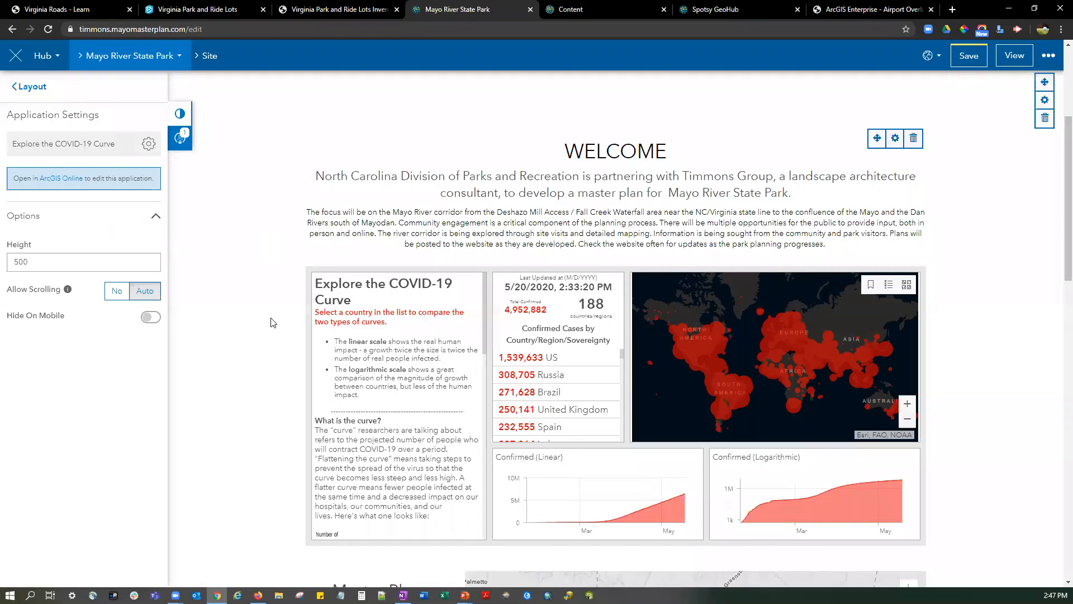
pyautogui.scroll(-4, 305, 273)
pyautogui.scroll(1, 304, 273)
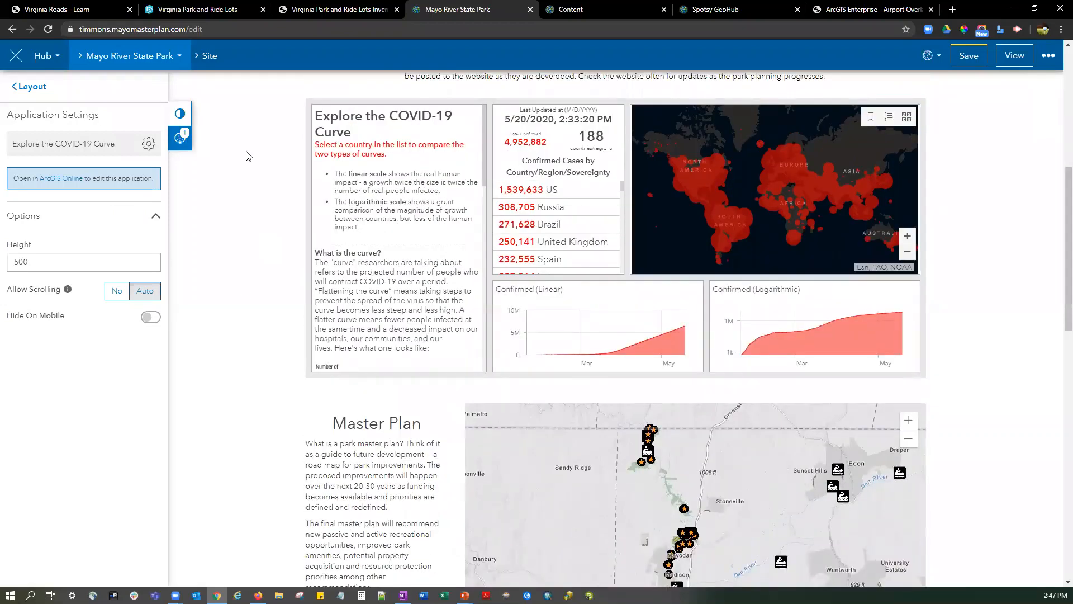
pyautogui.click(34, 87)
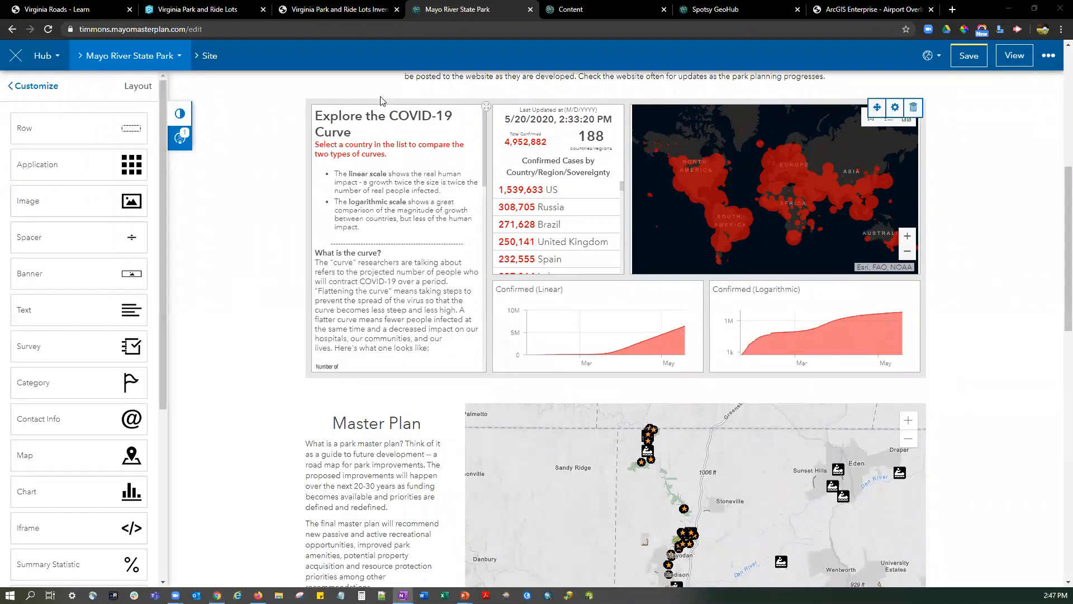
# Add a Category card between the banner image and the WELCOME heading.
pyautogui.scroll(7, 259, 304)
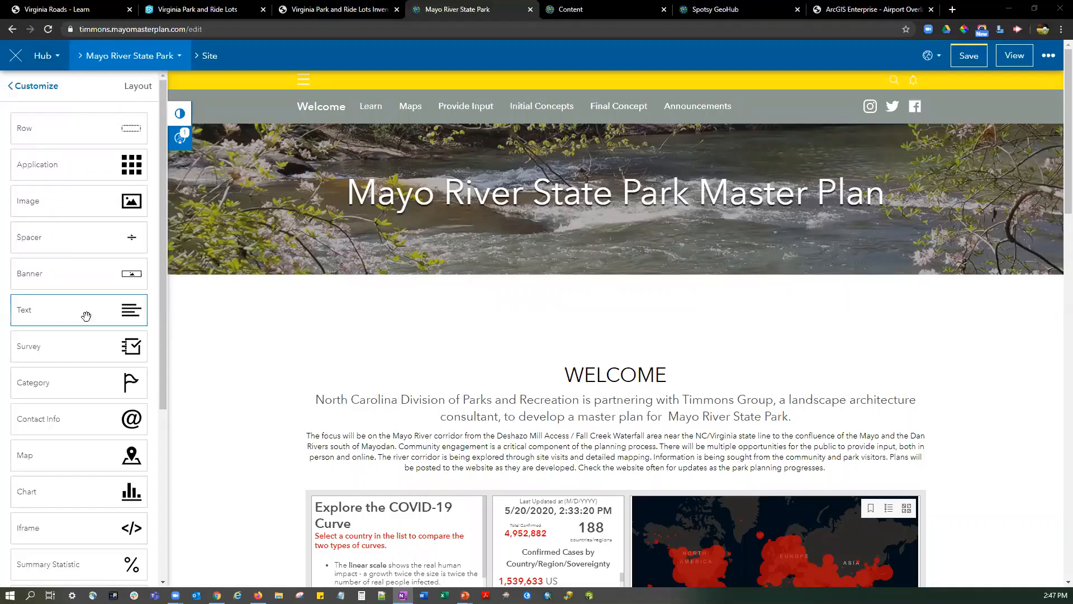
pyautogui.scroll(-1, 85, 316)
pyautogui.moveTo(86, 328); pyautogui.dragTo(317, 326)
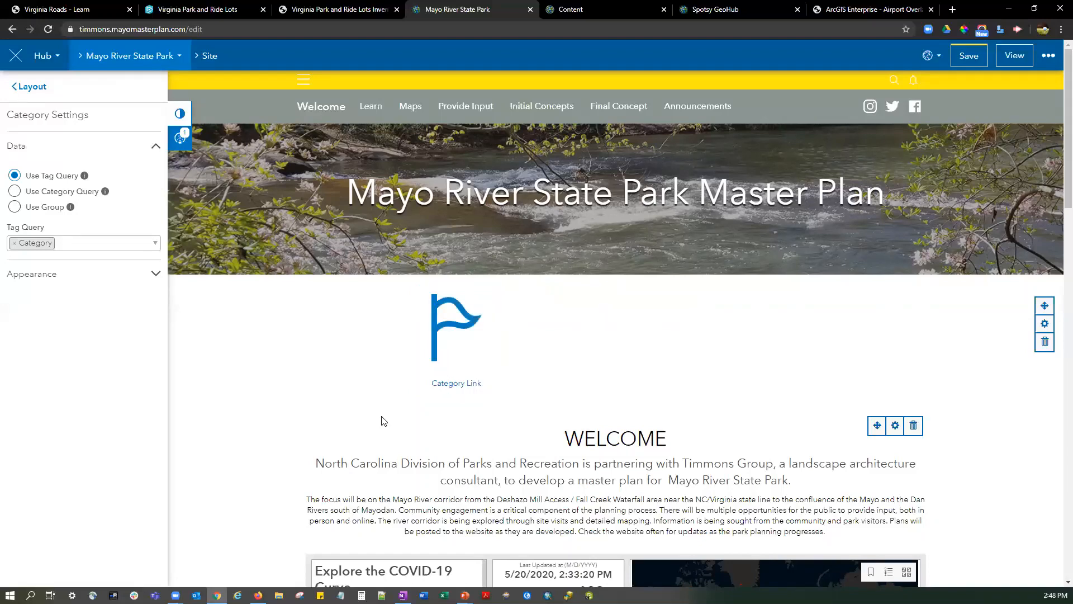
pyautogui.scroll(-2, 240, 347)
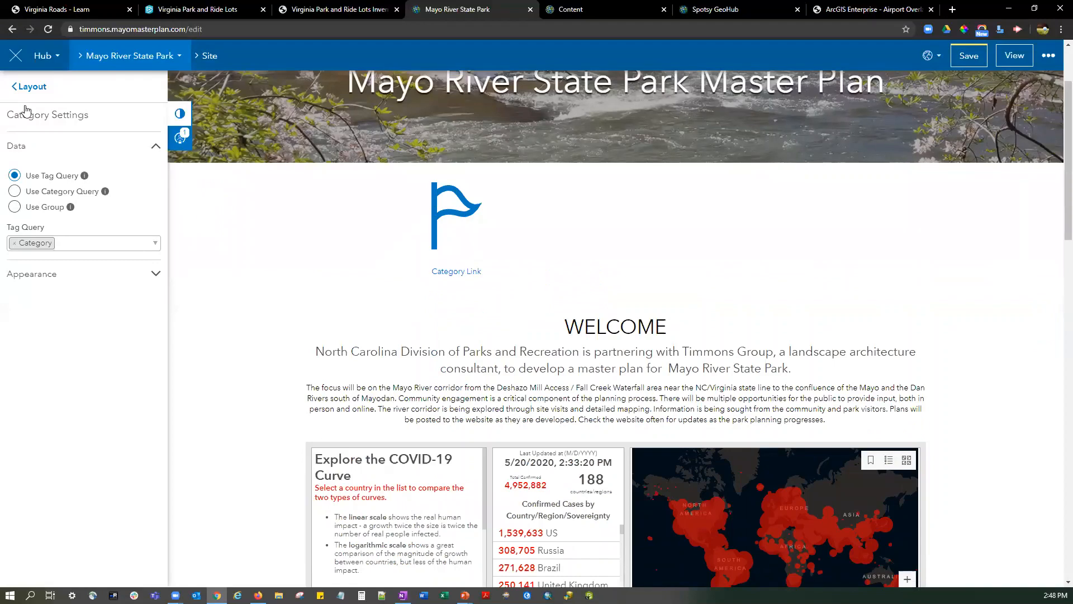
pyautogui.click(27, 87)
# Add a Follow Initiative card between the category link and the WELCOME heading.
pyautogui.scroll(-1, 68, 258)
pyautogui.scroll(-3, 69, 254)
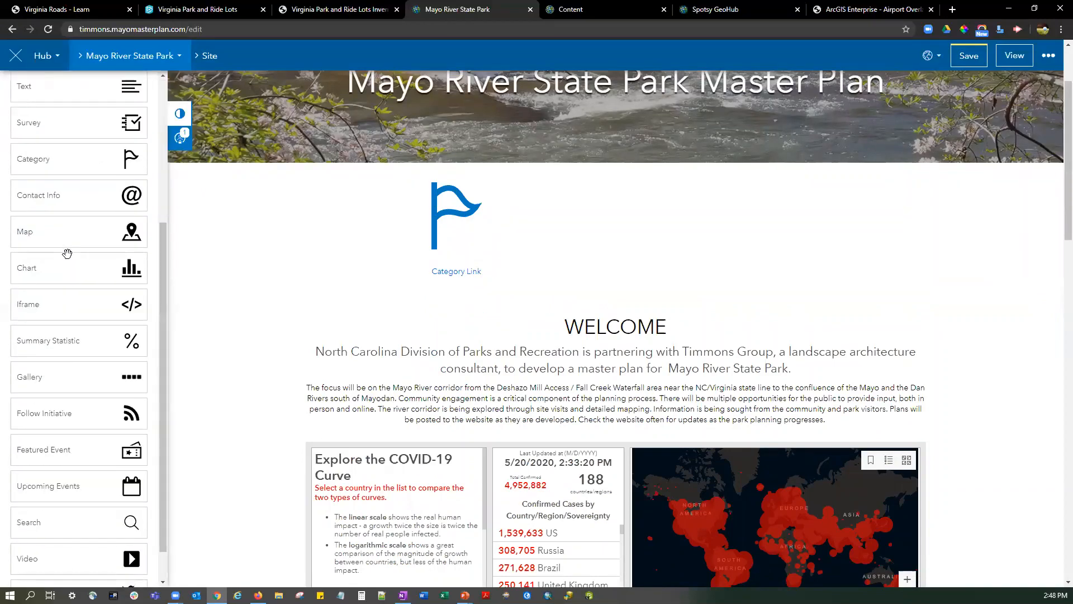
pyautogui.moveTo(79, 378); pyautogui.dragTo(647, 325)
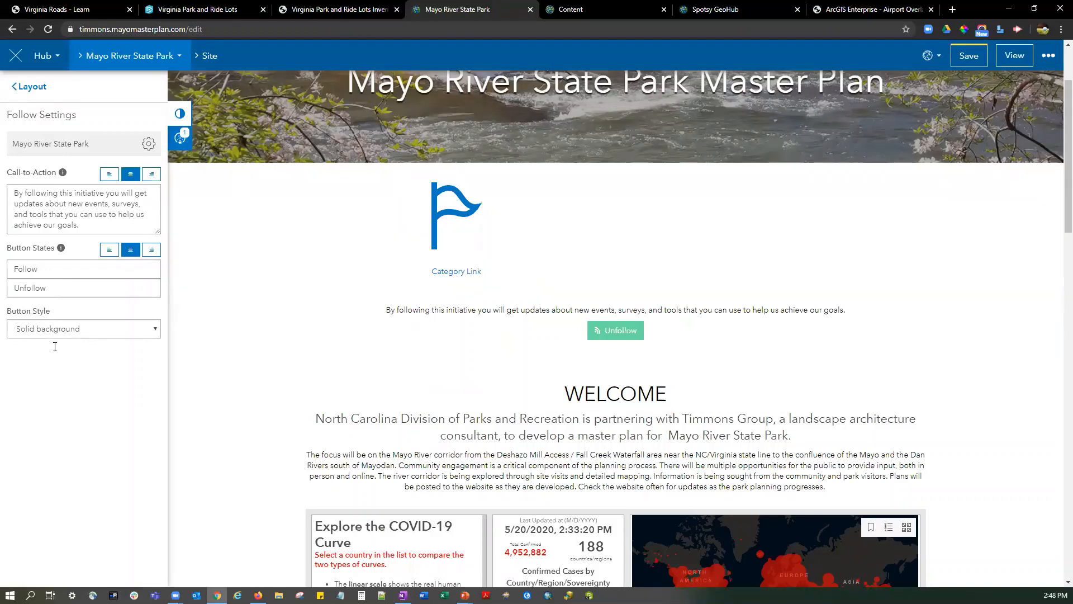
pyautogui.scroll(2, 189, 233)
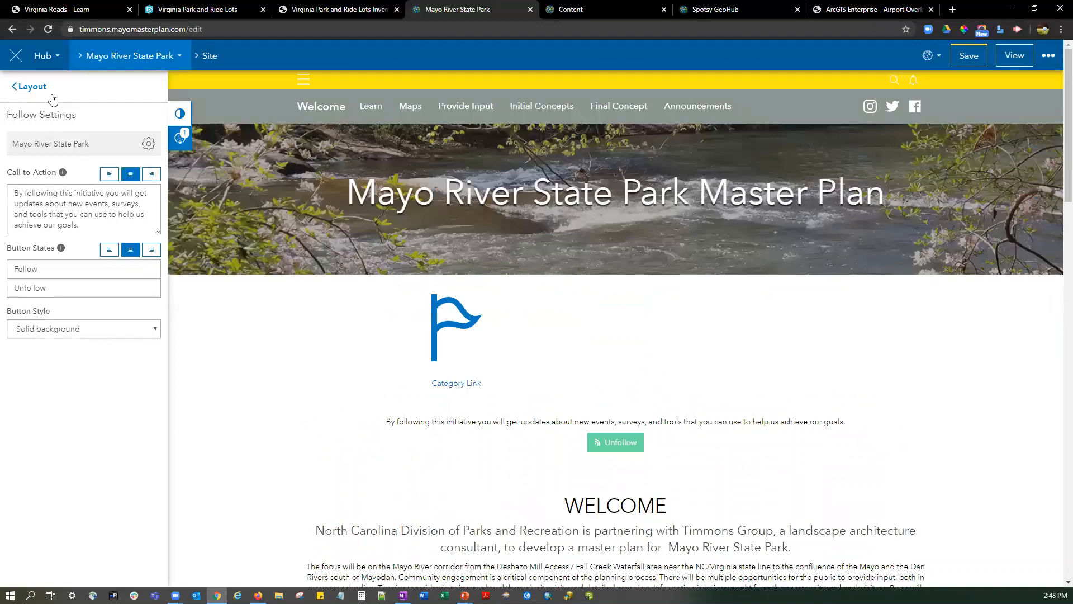
# Open the Learn page for editing from the site's page list, leaving the home layout without saving its changes.
pyautogui.click(29, 87)
pyautogui.click(33, 89)
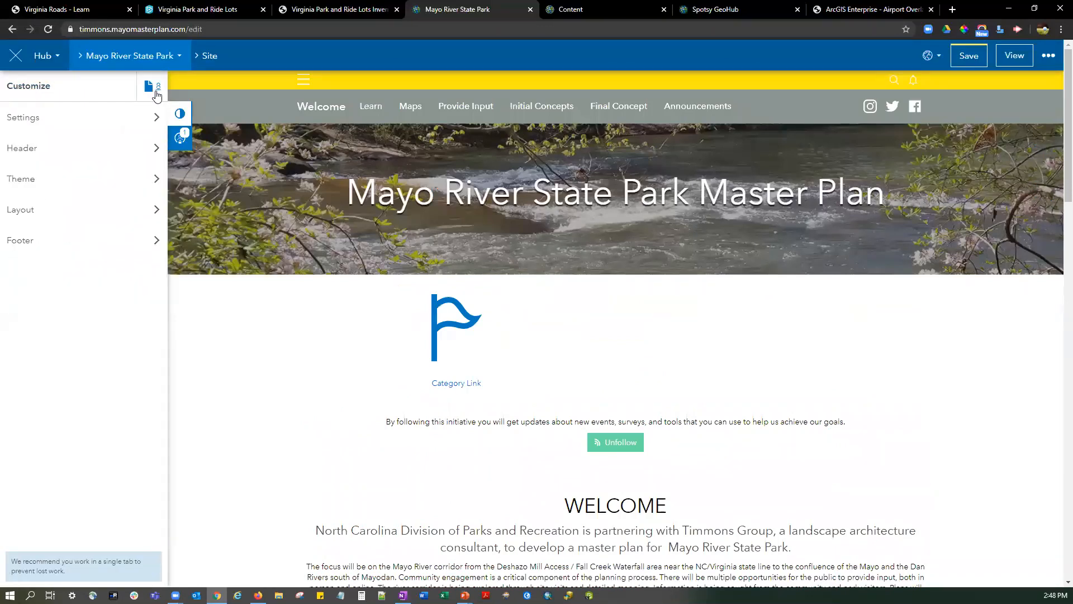
pyautogui.click(156, 91)
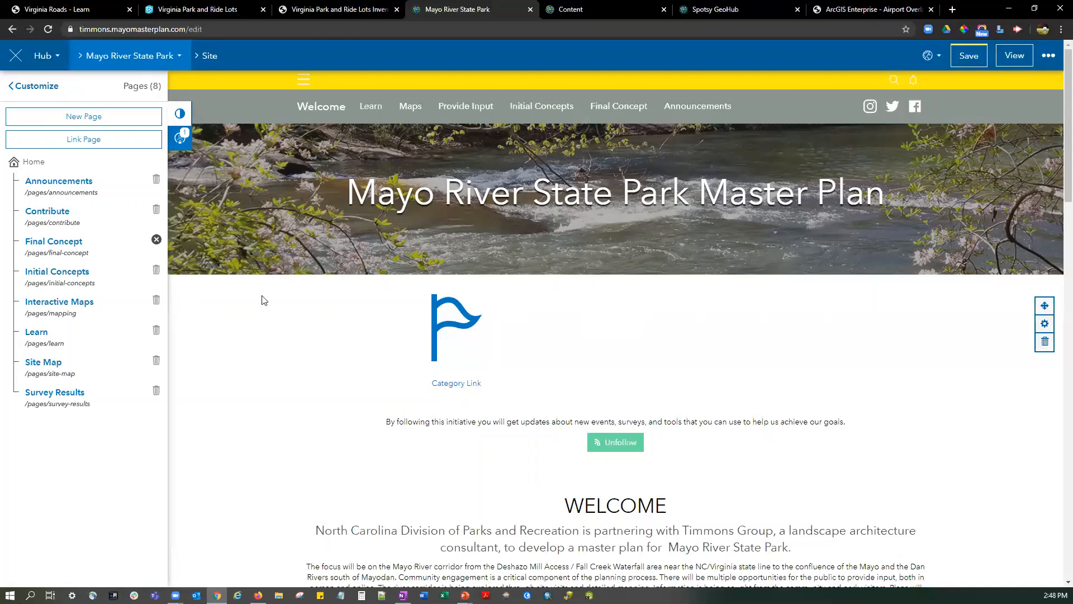
pyautogui.scroll(-15, 265, 300)
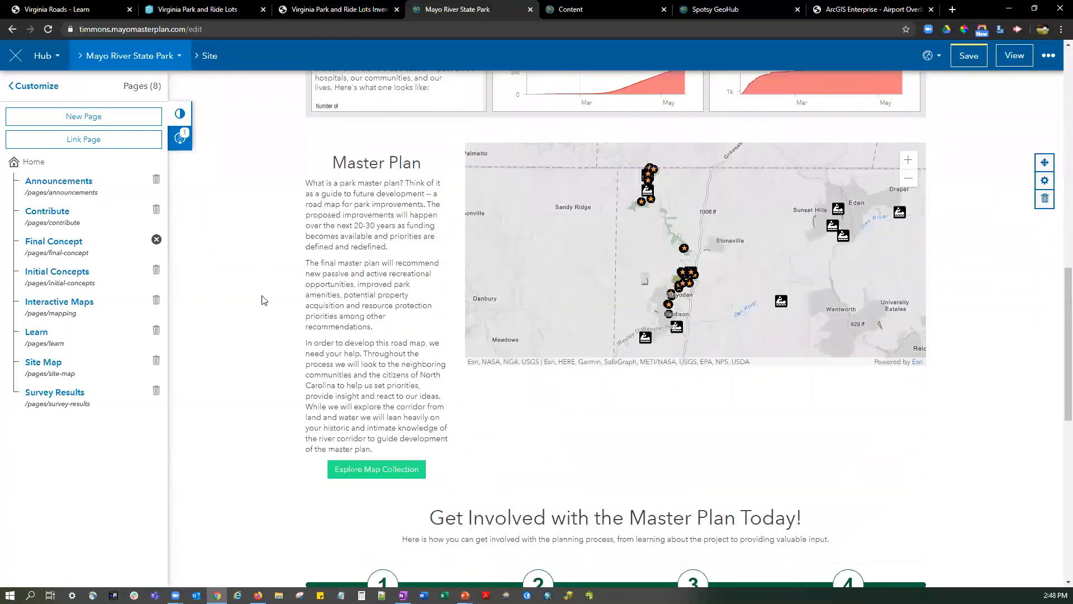
pyautogui.scroll(15, 264, 300)
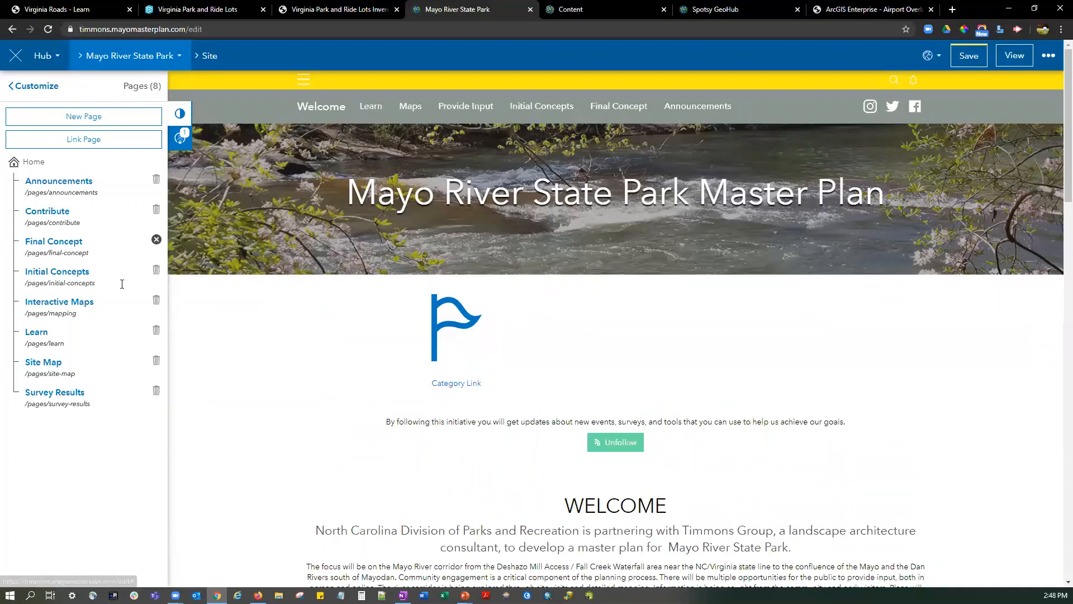
pyautogui.click(36, 332)
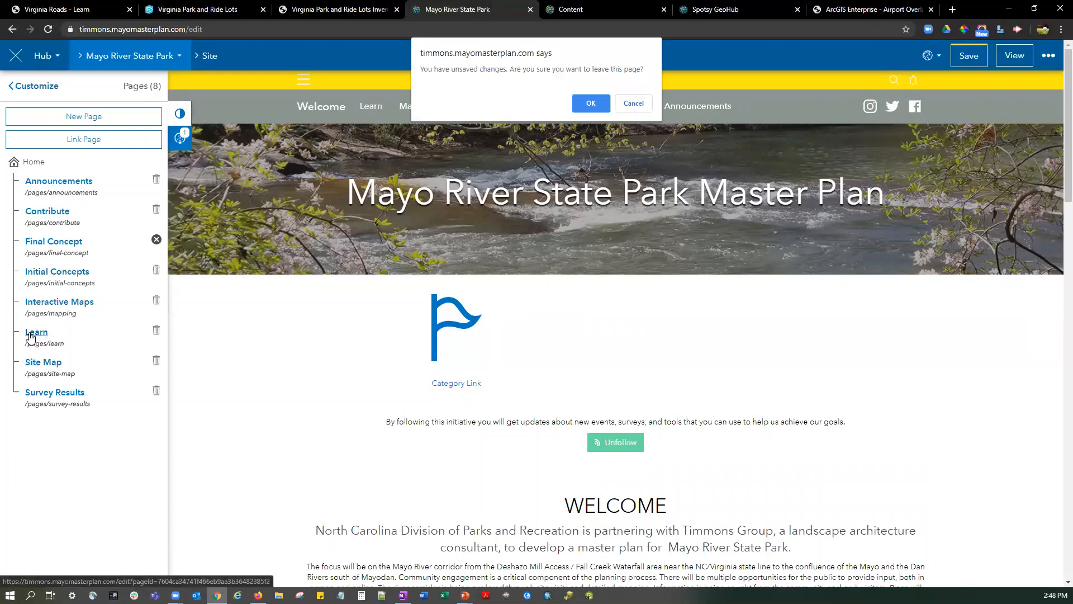
pyautogui.click(581, 105)
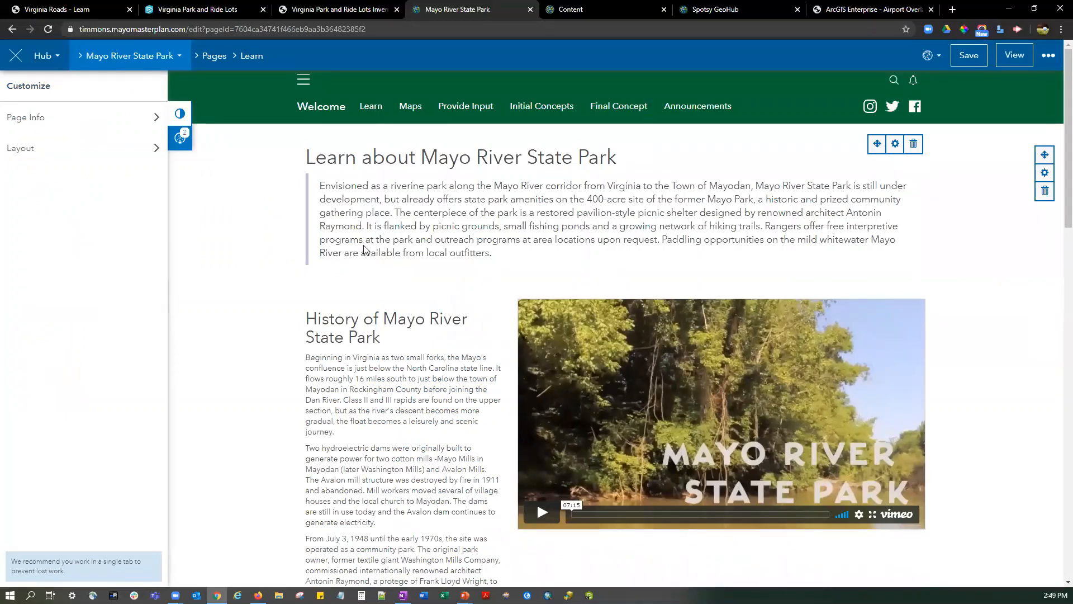
# Review the Learn page's content from the park history down to the mission statement and footer.
pyautogui.scroll(-4, 363, 248)
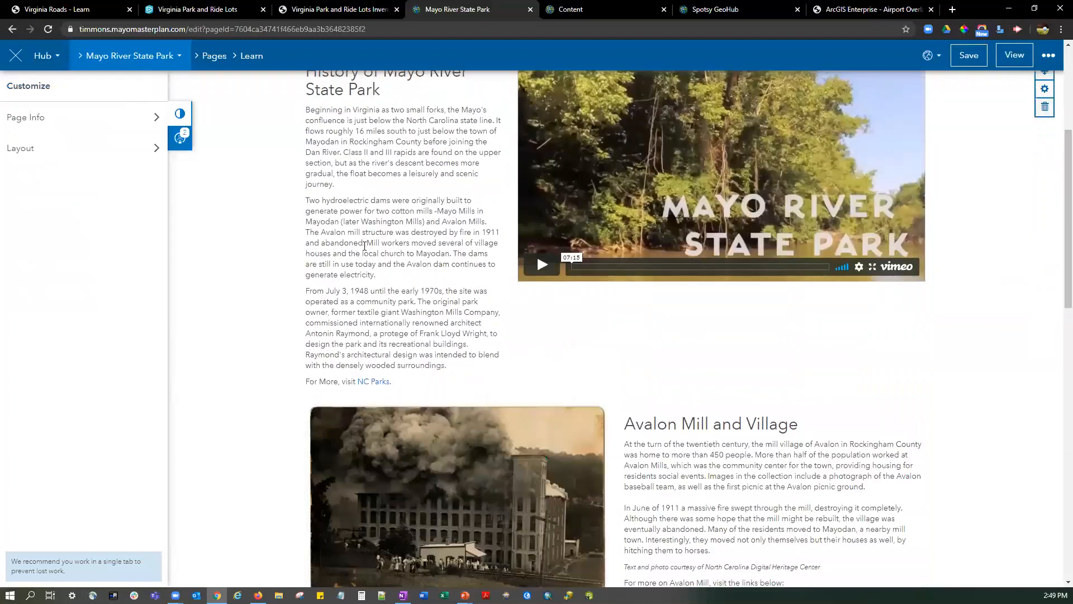
pyautogui.scroll(-3, 364, 246)
pyautogui.scroll(-1, 310, 288)
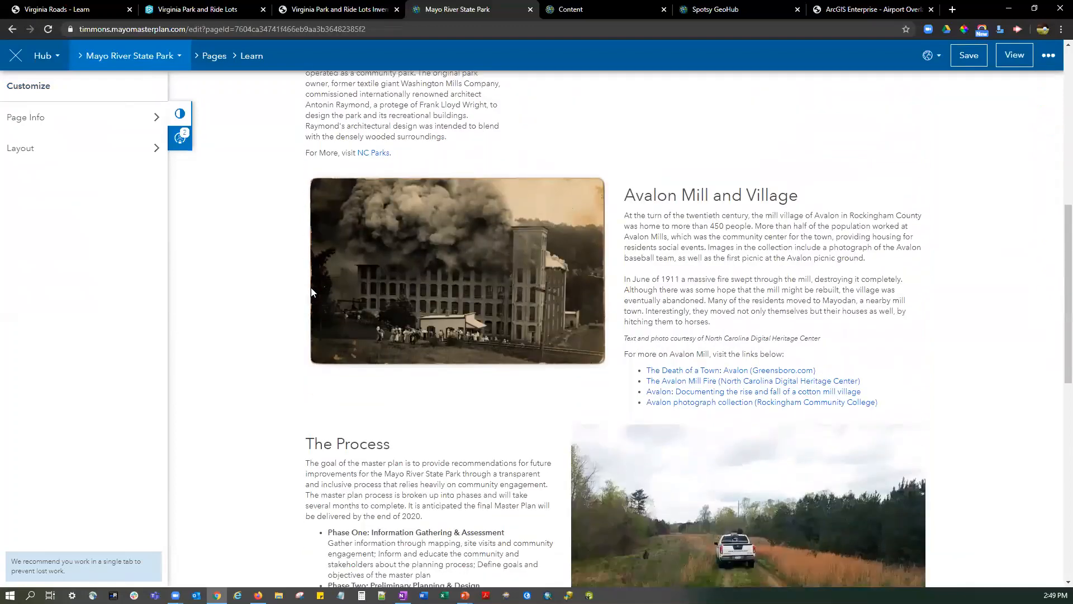
pyautogui.scroll(-5, 311, 291)
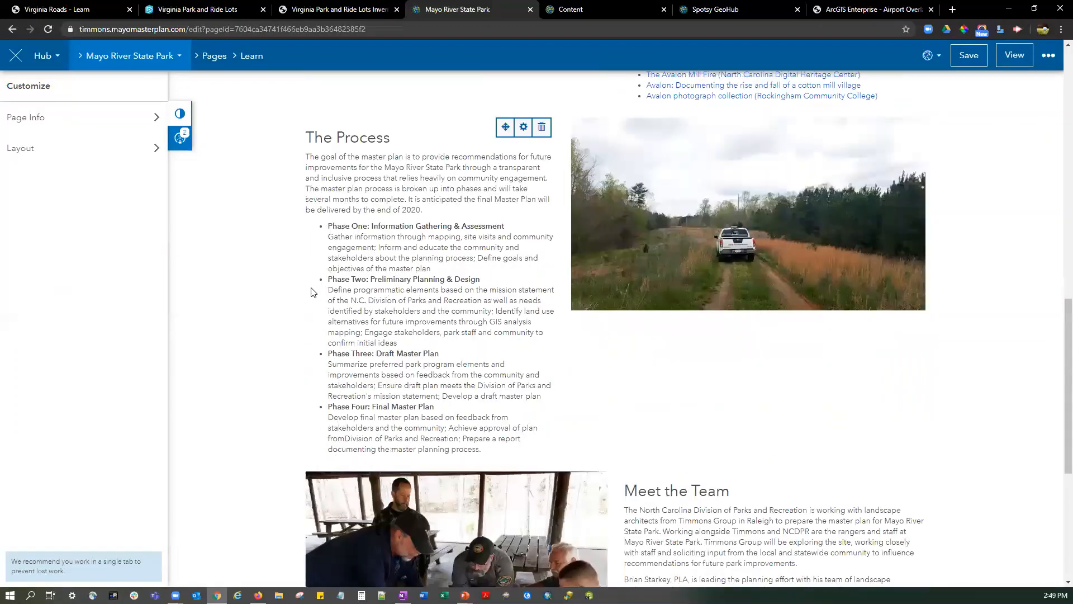
pyautogui.scroll(-3, 311, 292)
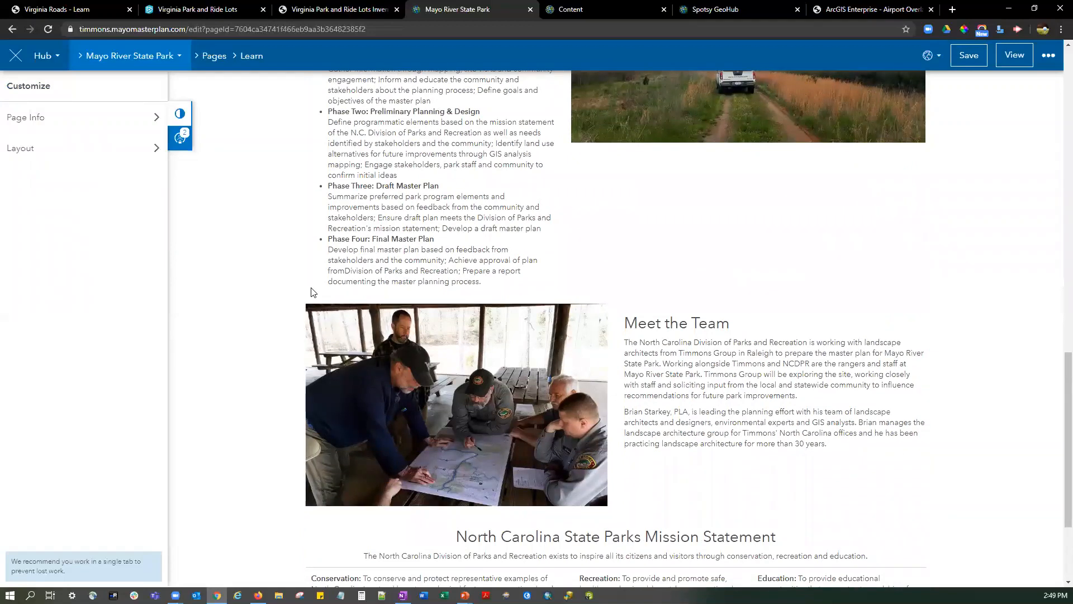
pyautogui.scroll(-3, 311, 292)
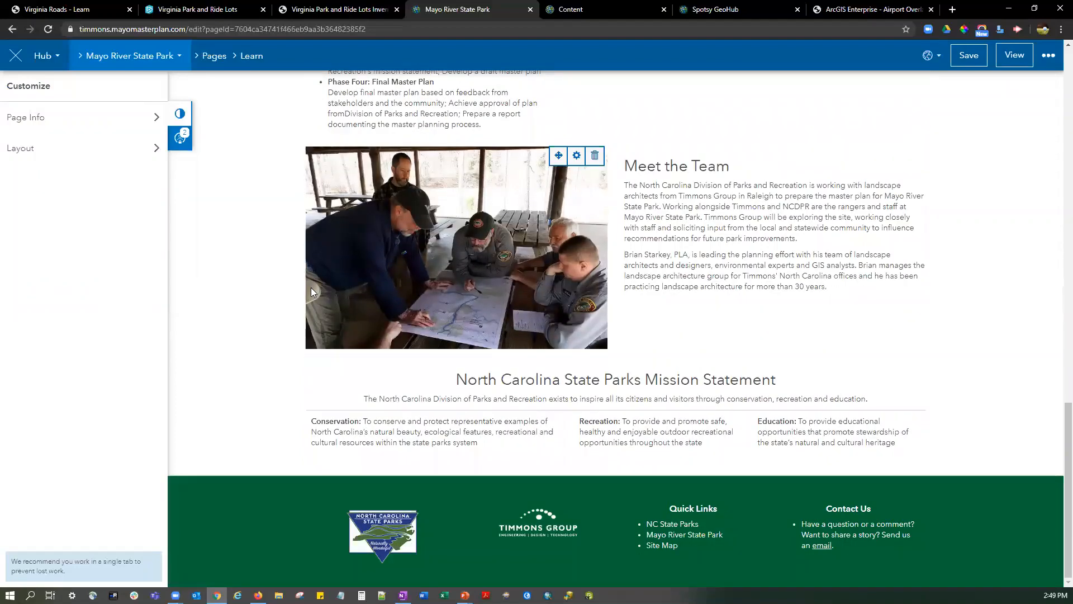
pyautogui.scroll(15, 251, 235)
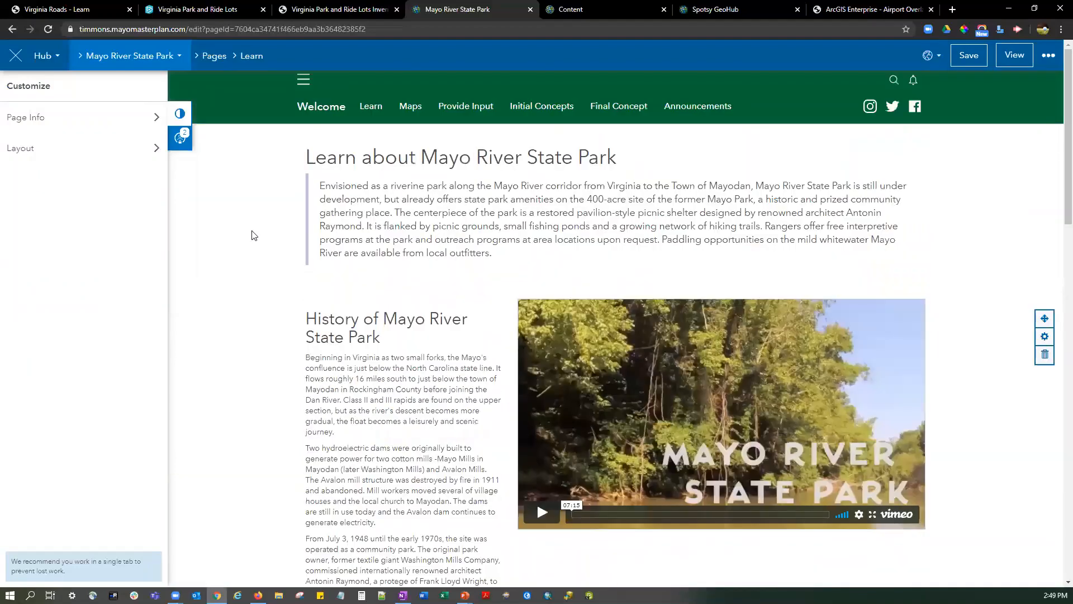
# Open the Interactive Maps page and view the embedded story map's Vegetation, Natural Resources, Hydrology and Slope maps.
pyautogui.click(217, 58)
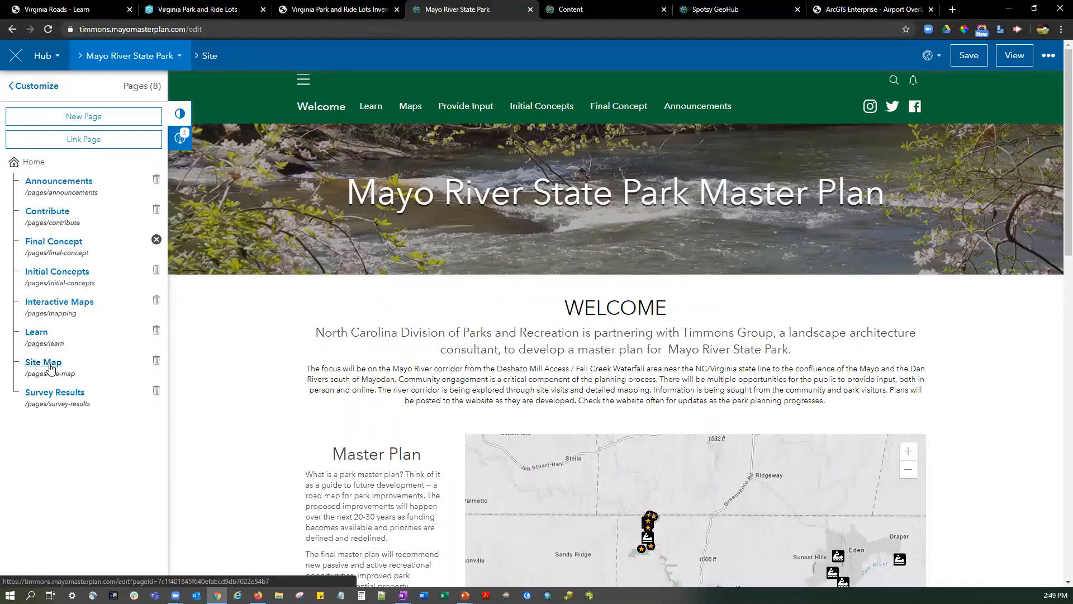
pyautogui.click(56, 303)
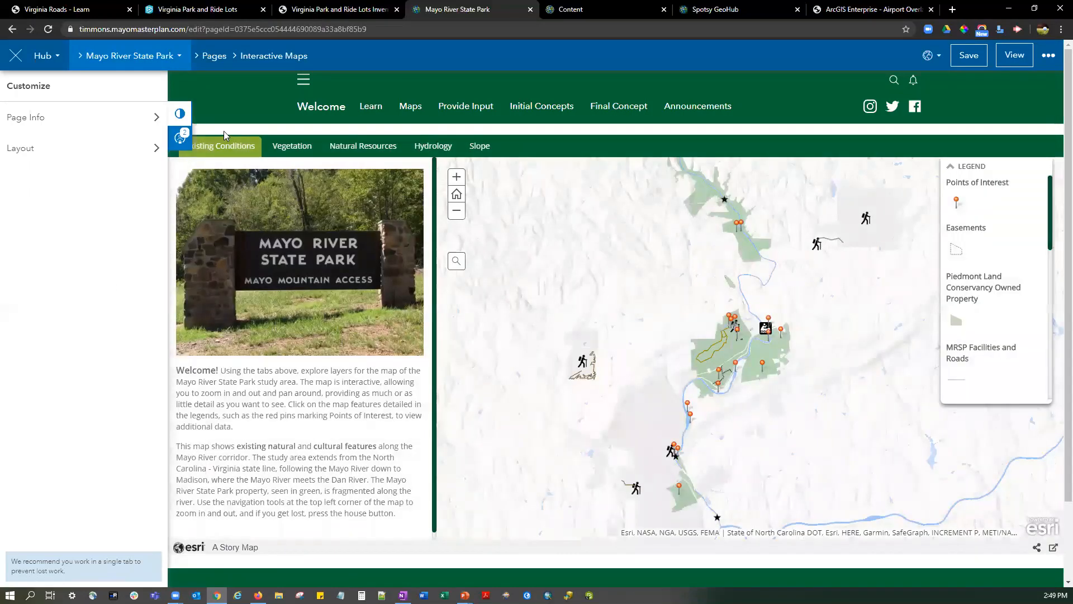
pyautogui.click(276, 146)
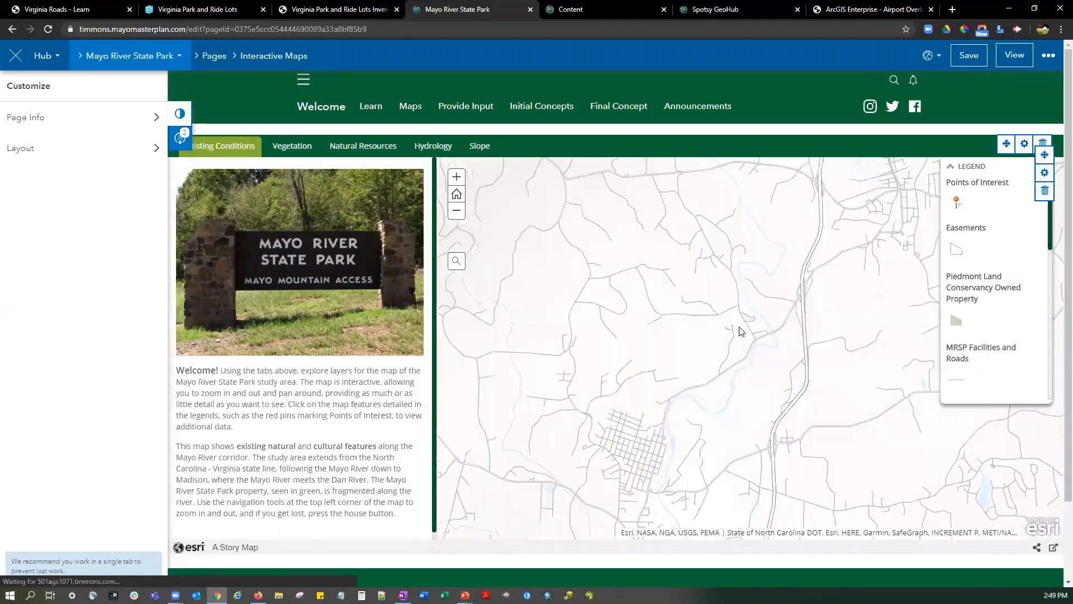
pyautogui.click(280, 148)
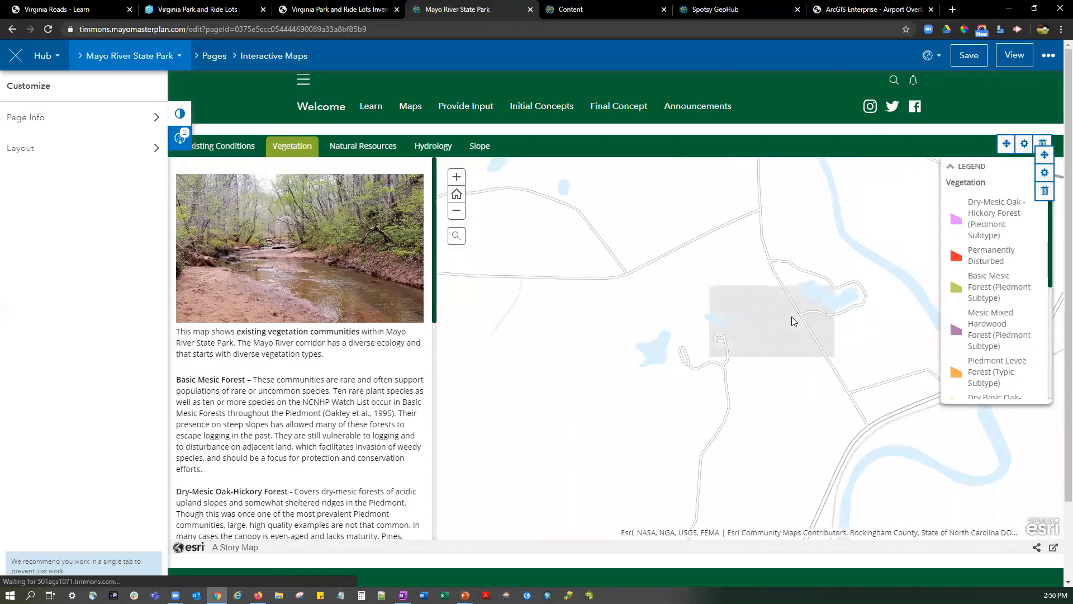
pyautogui.click(361, 148)
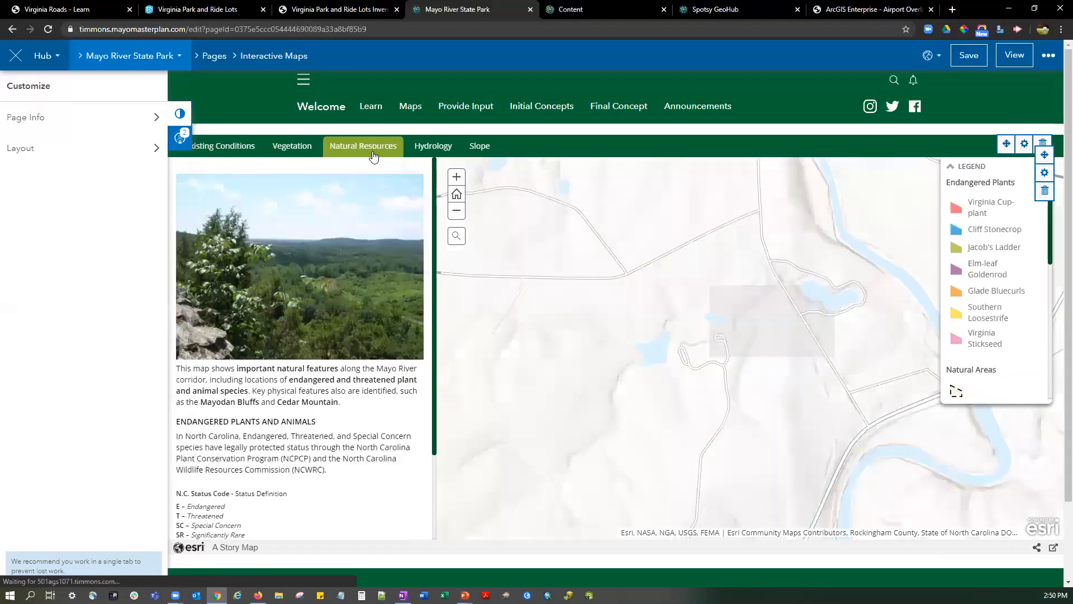
pyautogui.click(445, 148)
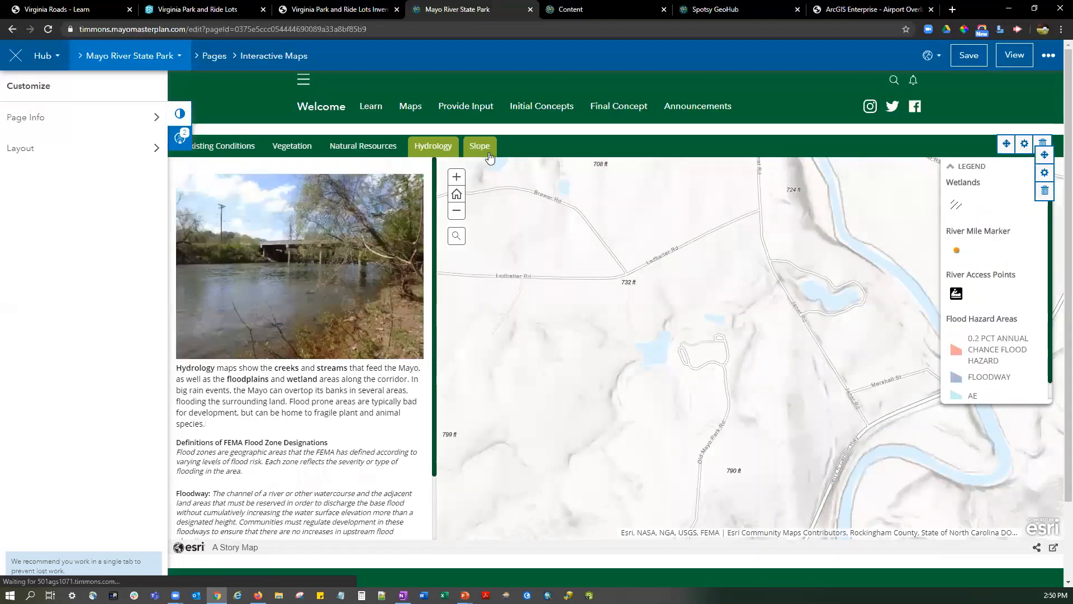
pyautogui.click(490, 158)
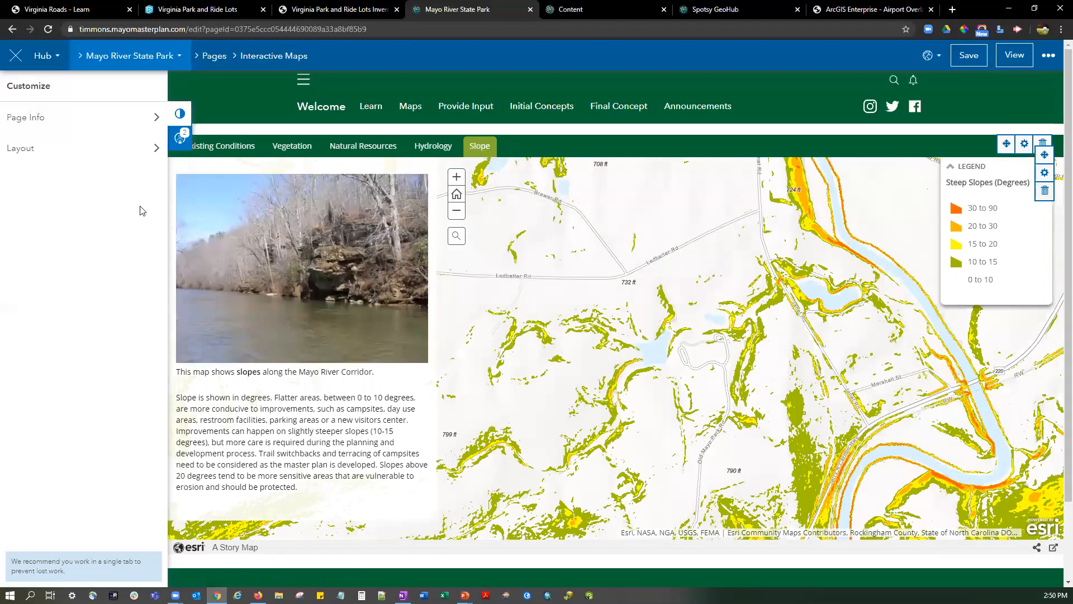
# Open the Contribute page for editing and inspect the HTML code and link address behind Take the Survey.
pyautogui.click(211, 56)
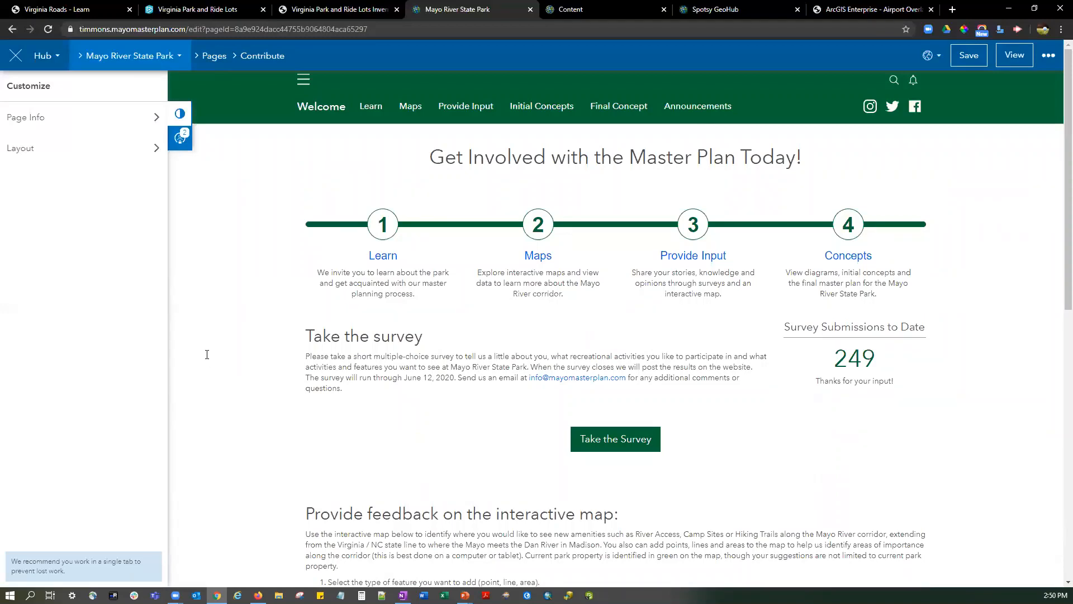
pyautogui.moveTo(619, 441)
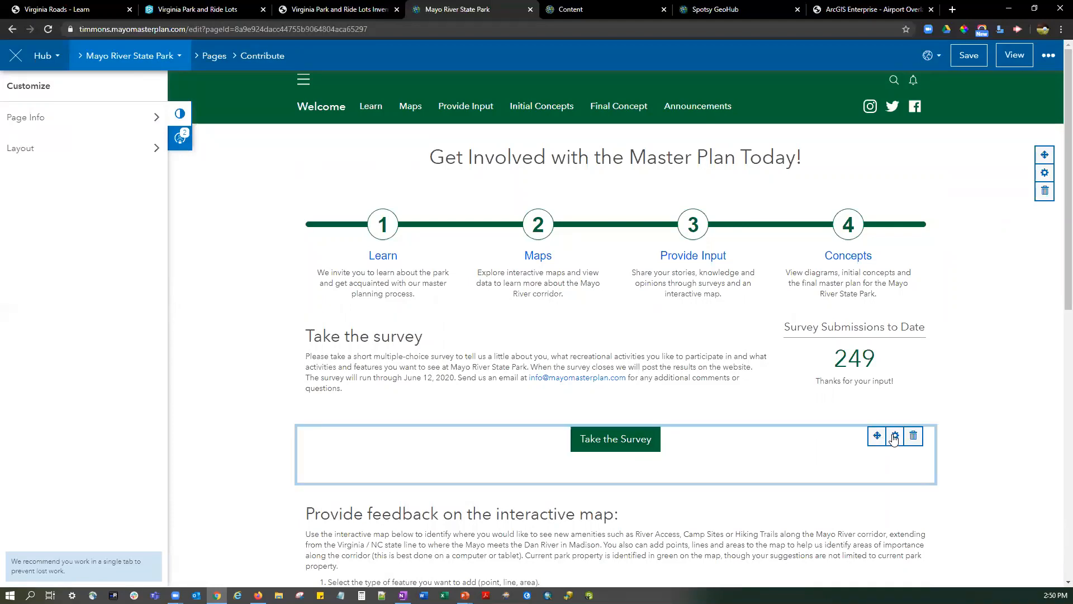
pyautogui.click(619, 449)
pyautogui.click(532, 438)
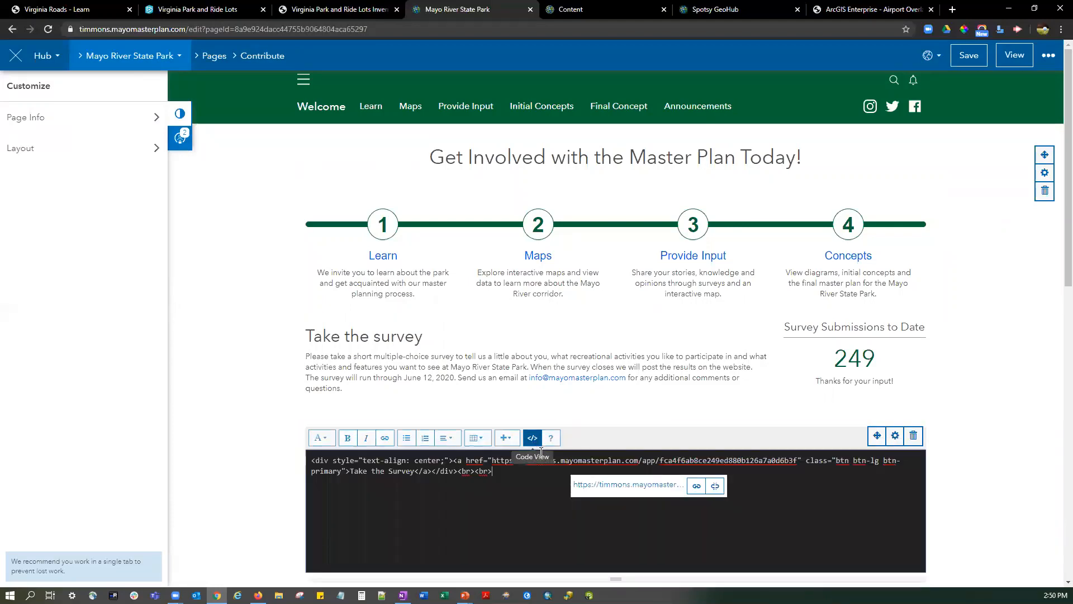
pyautogui.moveTo(492, 460); pyautogui.dragTo(799, 454)
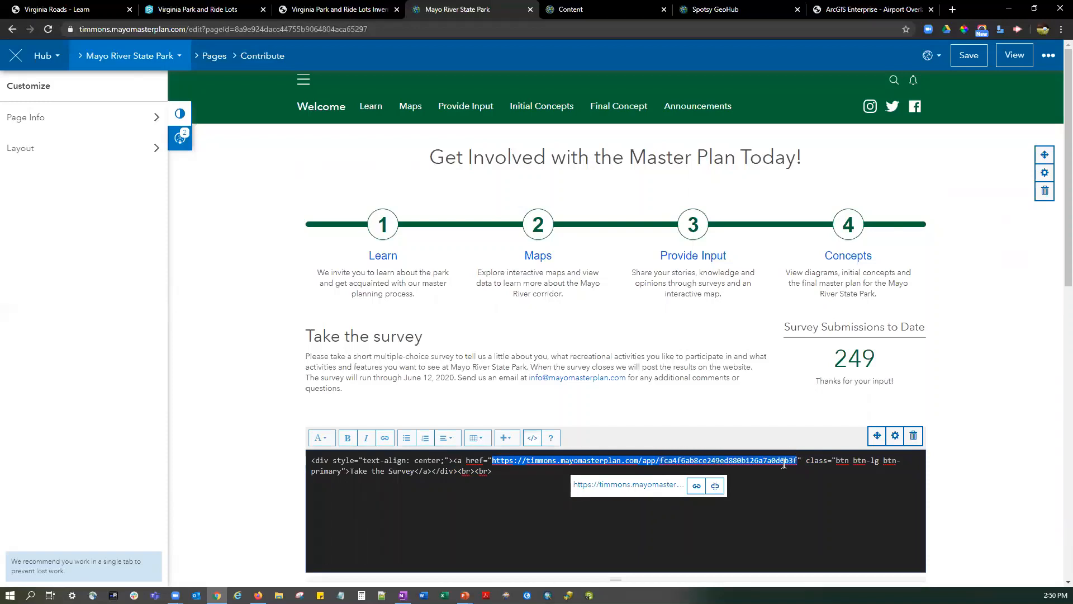
pyautogui.click(703, 426)
# View the live Contribute page, open the Master Plan Survey from it and look through the survey questions.
pyautogui.click(1009, 62)
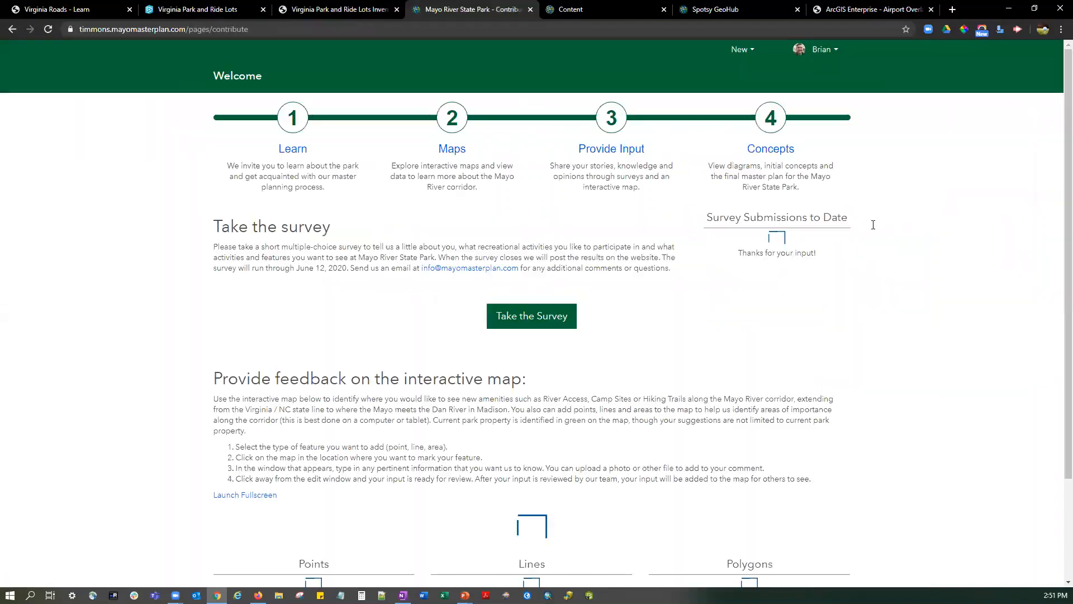
pyautogui.click(509, 371)
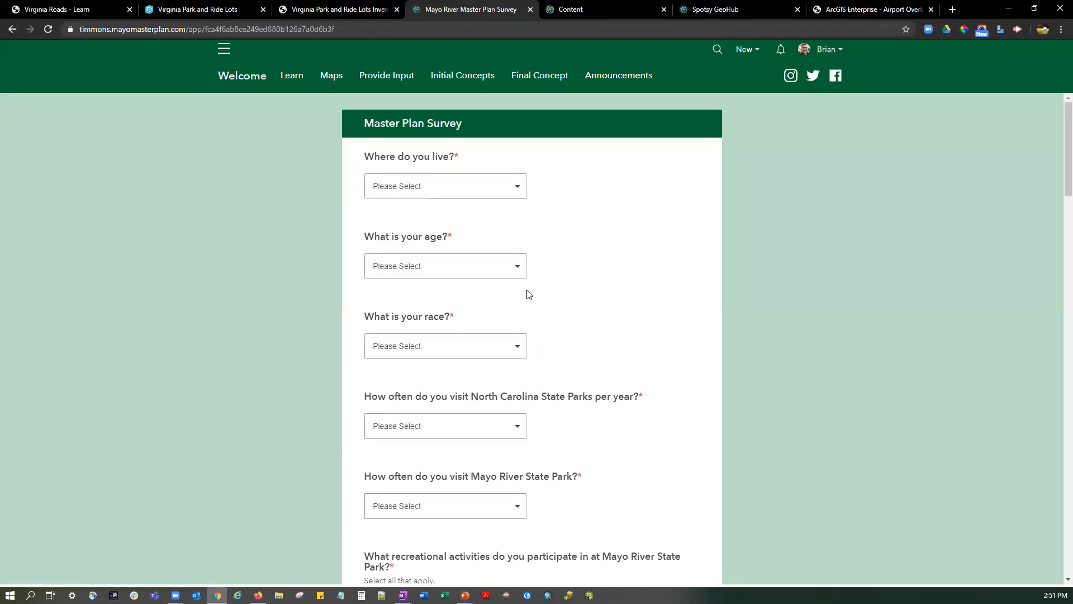
pyautogui.scroll(-6, 528, 294)
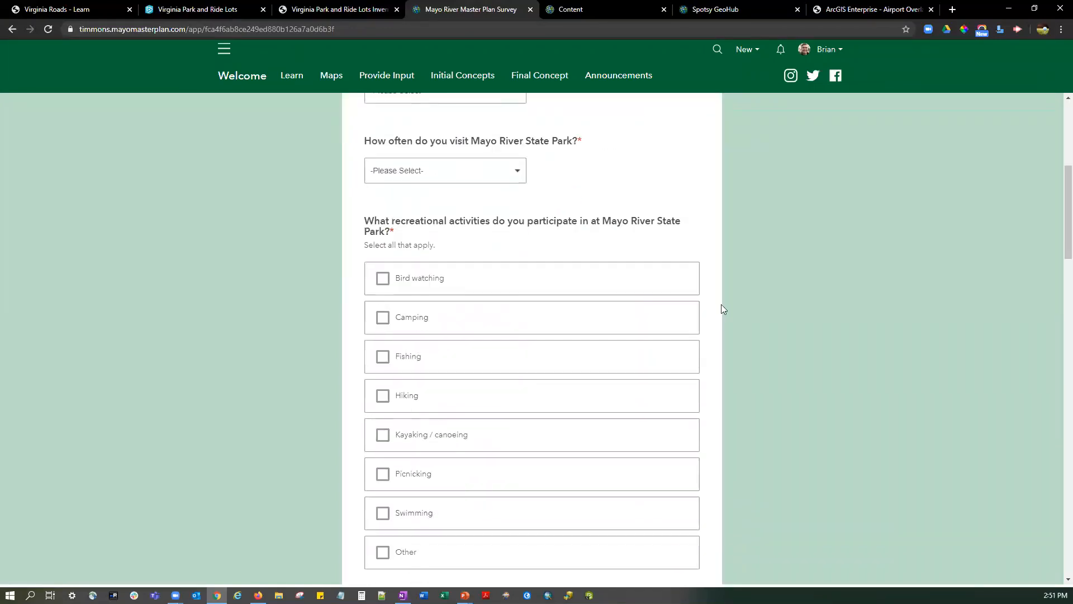
pyautogui.scroll(-8, 720, 308)
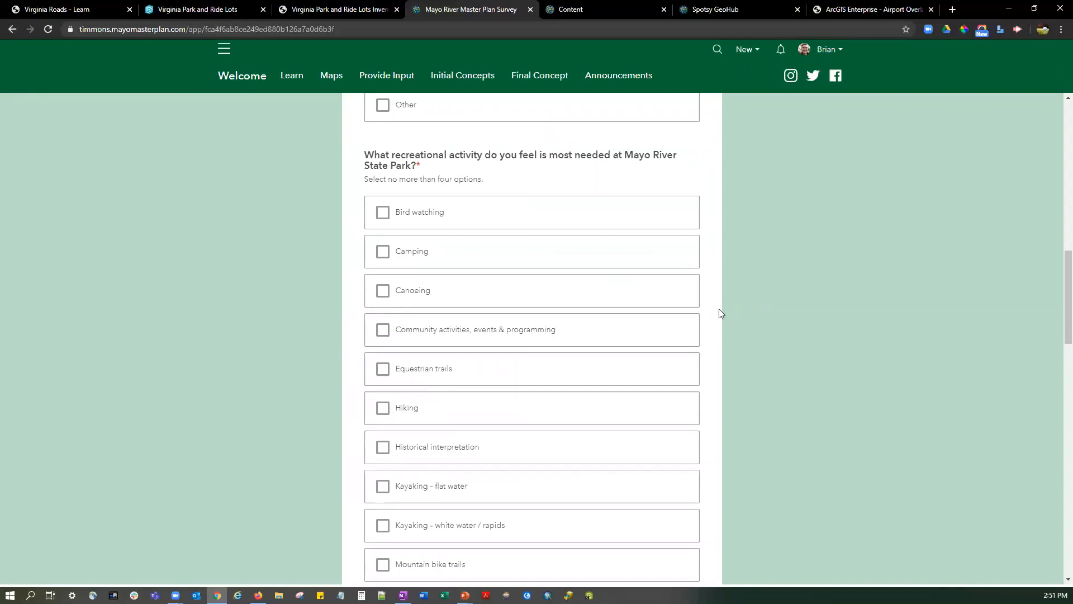
pyautogui.scroll(-1, 718, 313)
pyautogui.scroll(4, 615, 223)
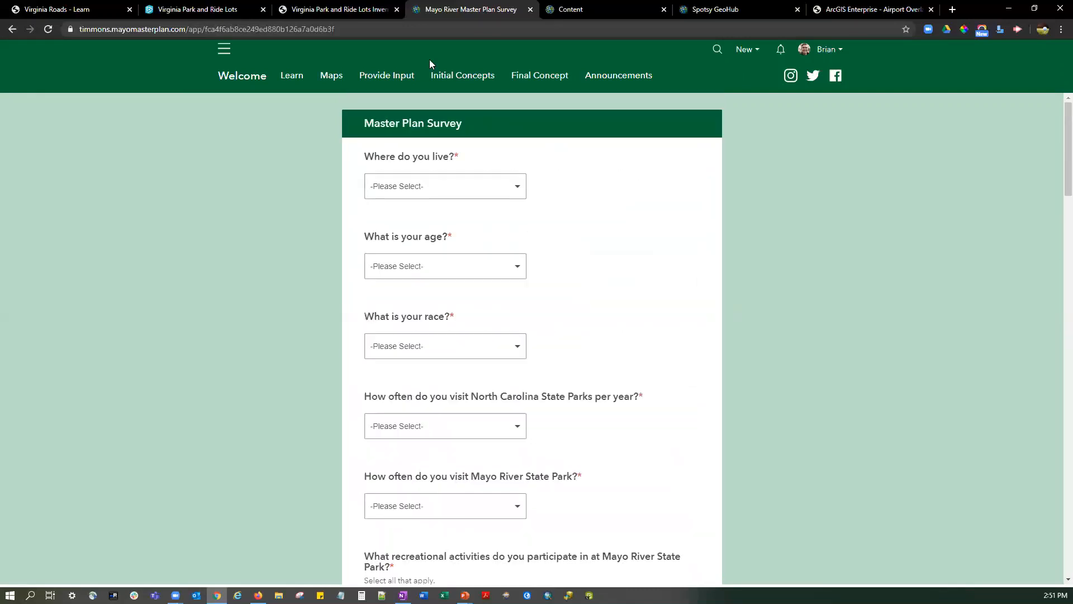
# Examine the Provide Input page's interactive feedback map and visit the Initial Concepts and Final Concept pages.
pyautogui.click(401, 75)
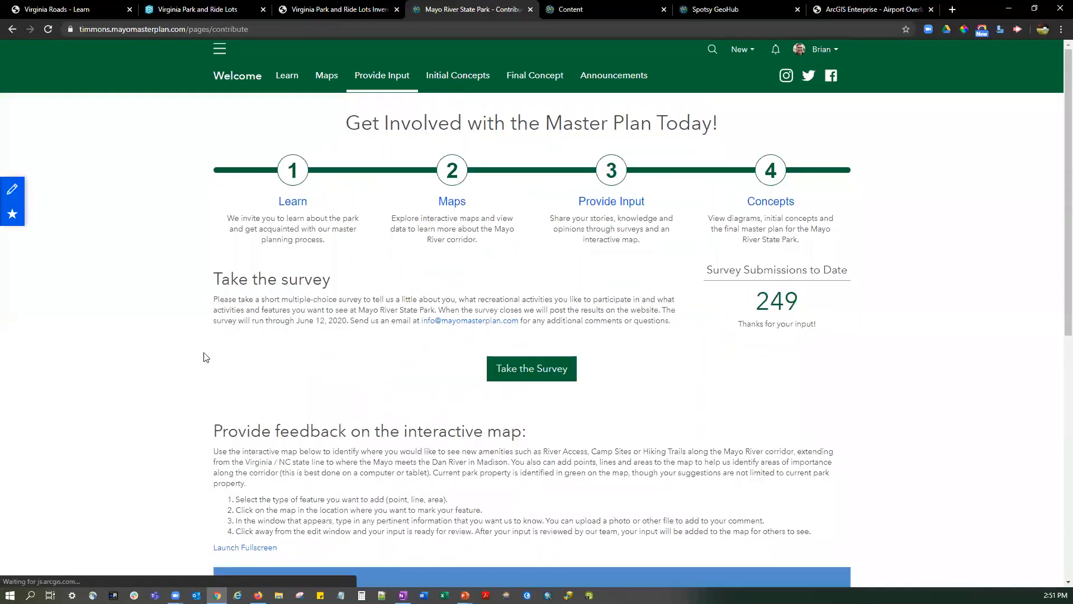
pyautogui.scroll(-5, 203, 354)
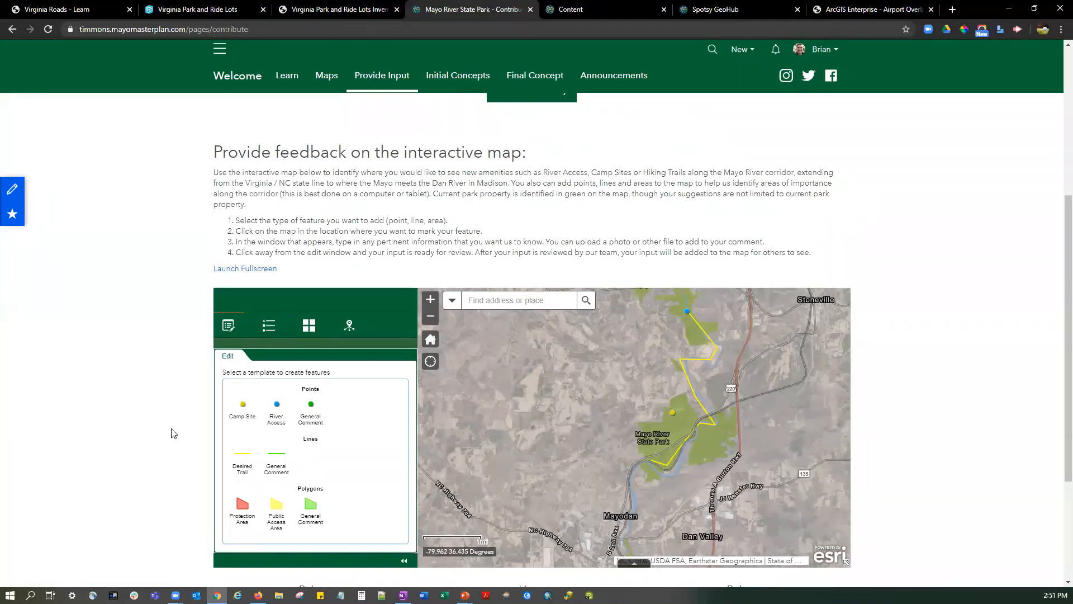
pyautogui.click(472, 82)
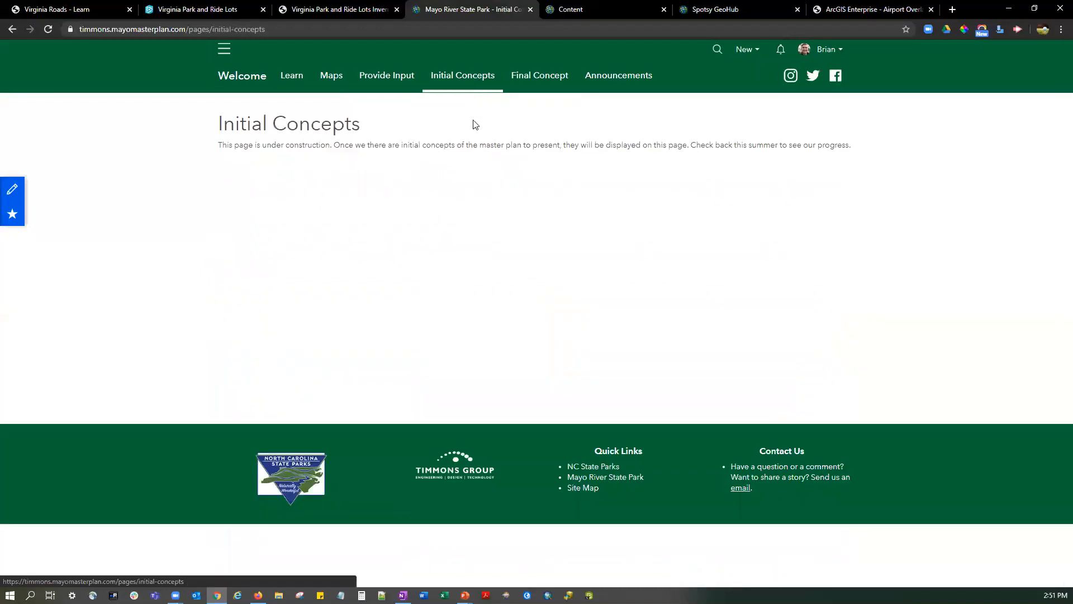
pyautogui.click(537, 83)
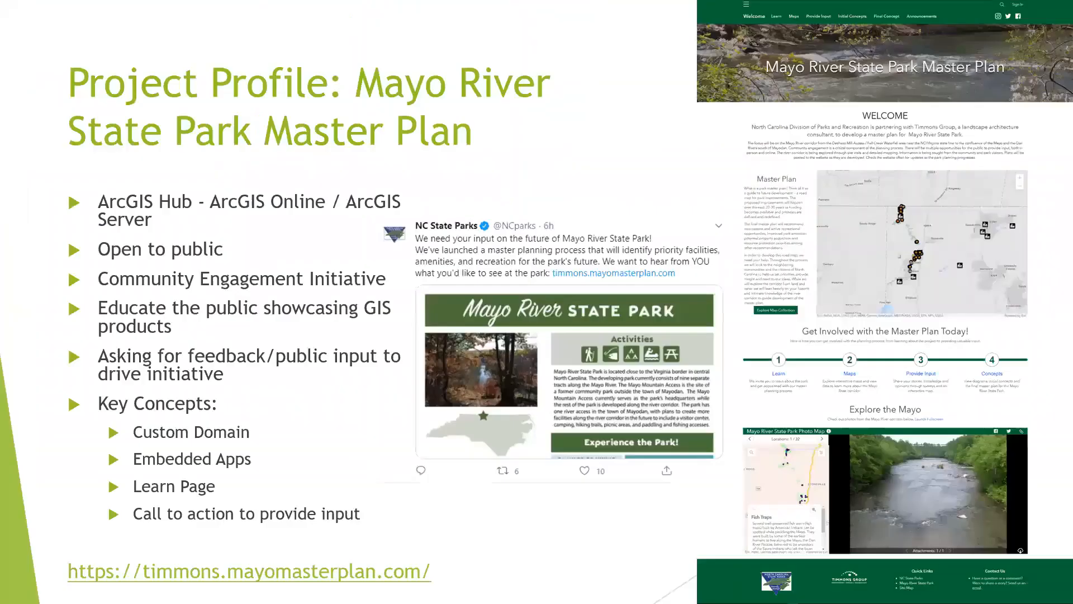
pyautogui.press('Right')
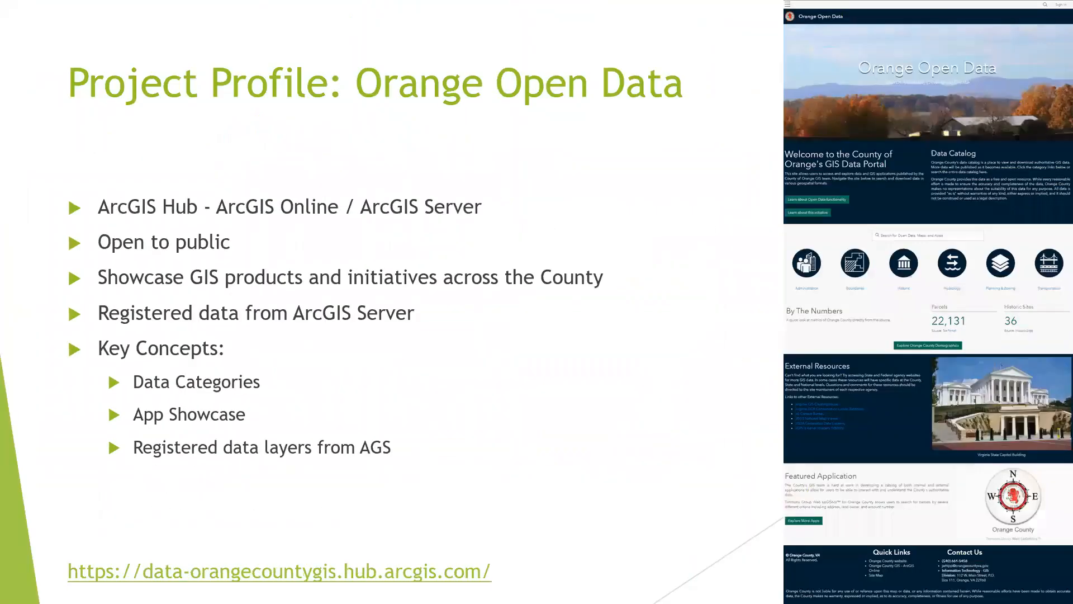